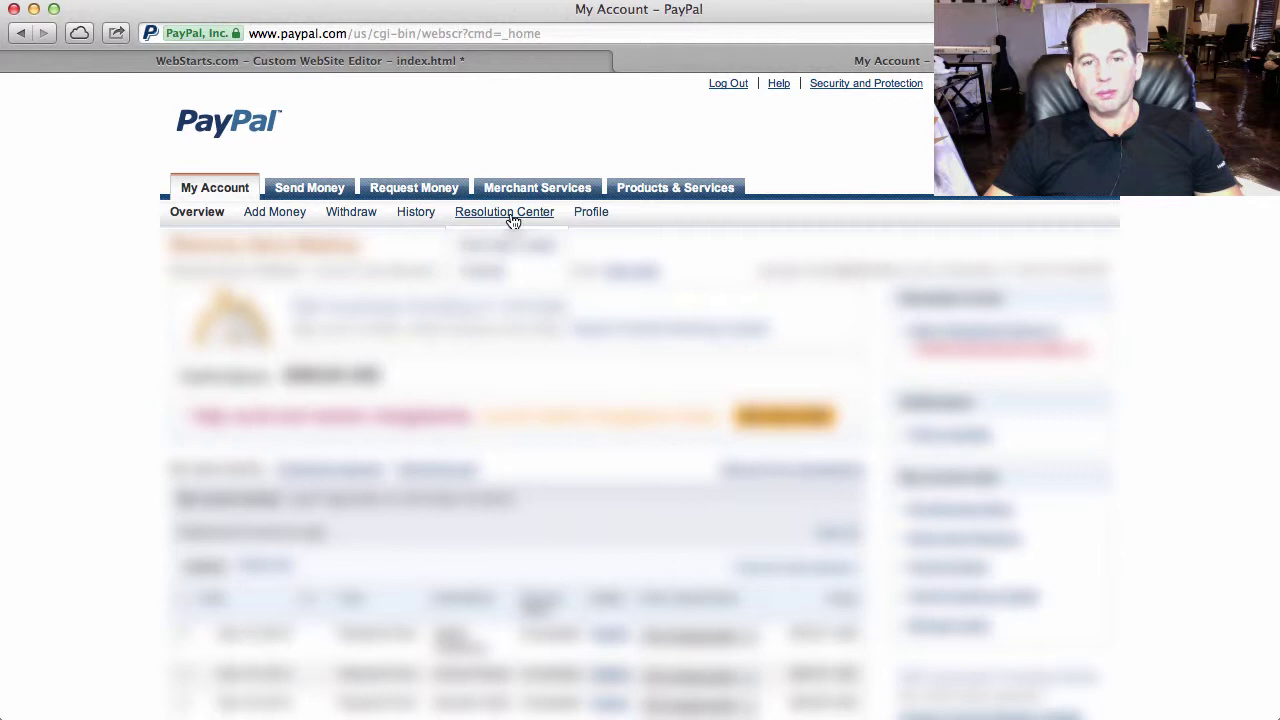
From Merchant Services, open 'Create payment buttons for your website' and view the button-type table
{"action": "left_click", "coordinate": [561, 193]}
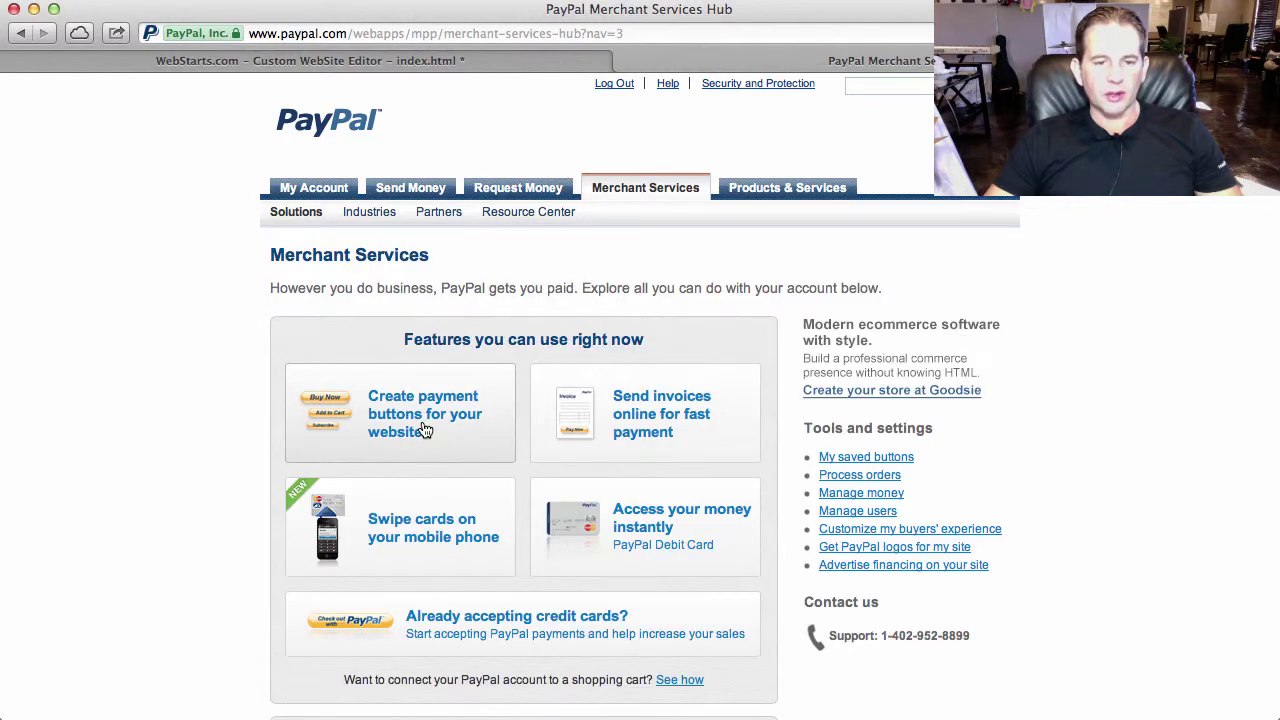
{"action": "left_click", "coordinate": [474, 402]}
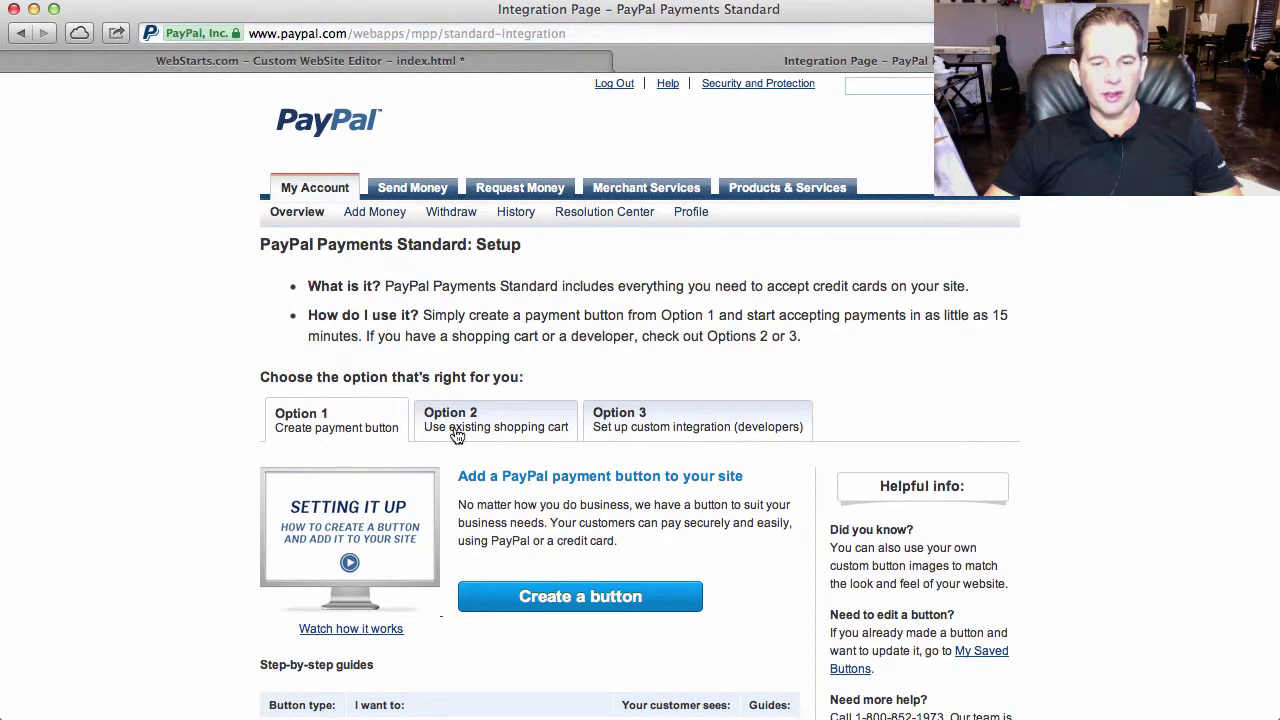
{"action": "scroll", "coordinate": [470, 440], "scroll_direction": "down", "scroll_amount": 5}
{"action": "scroll", "coordinate": [470, 440], "scroll_direction": "down", "scroll_amount": 2}
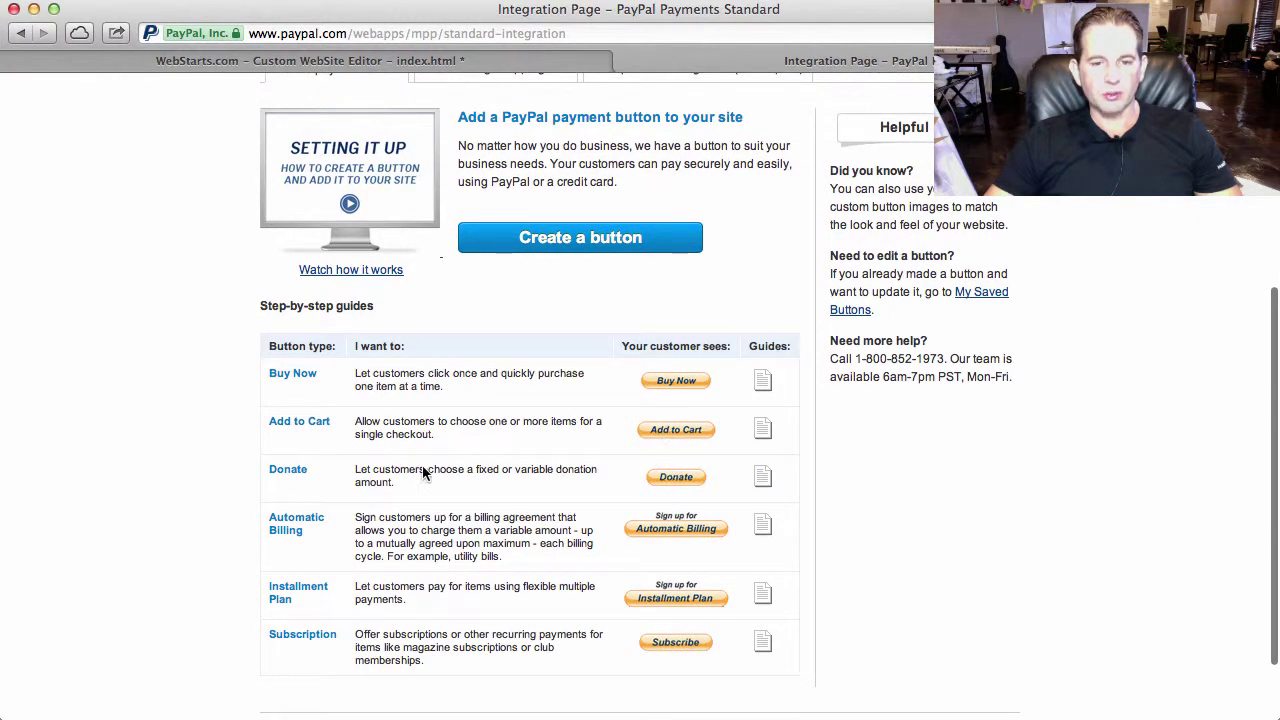
Start a Donate button with 'WebStarts' as the organization name, ready for a donation ID
{"action": "left_click", "coordinate": [287, 472]}
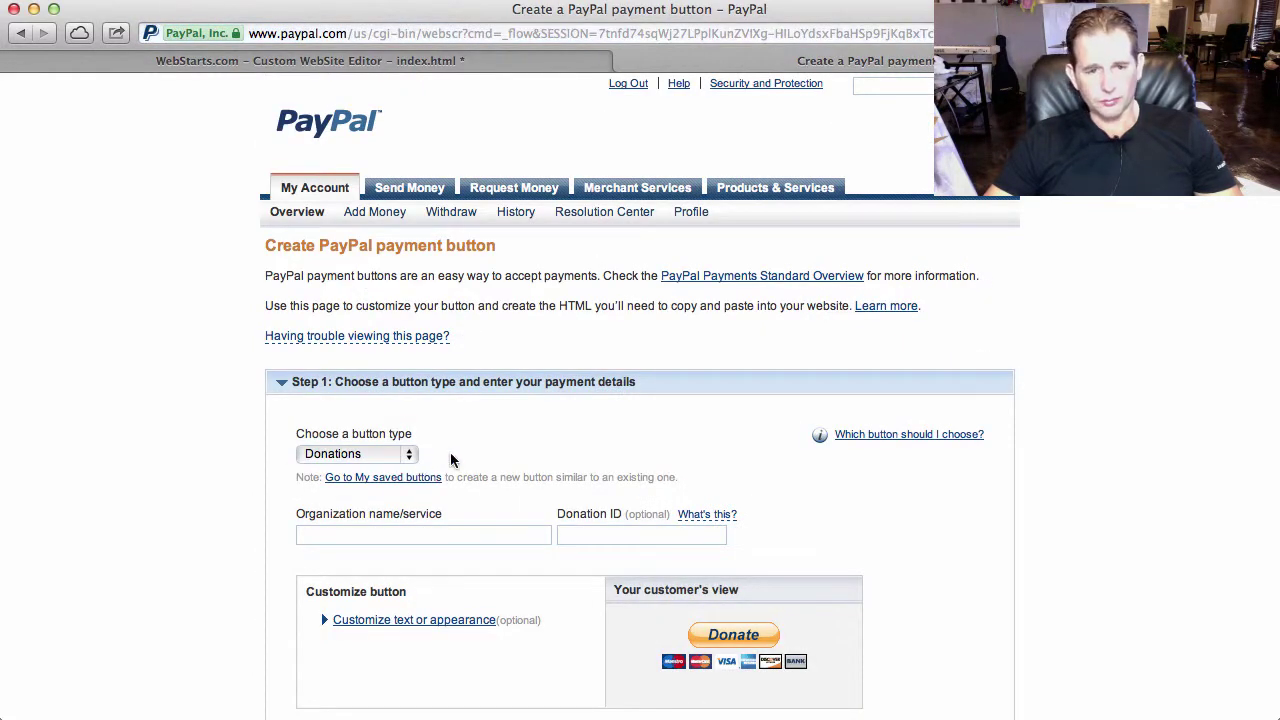
{"action": "scroll", "coordinate": [450, 459], "scroll_direction": "down", "scroll_amount": 3}
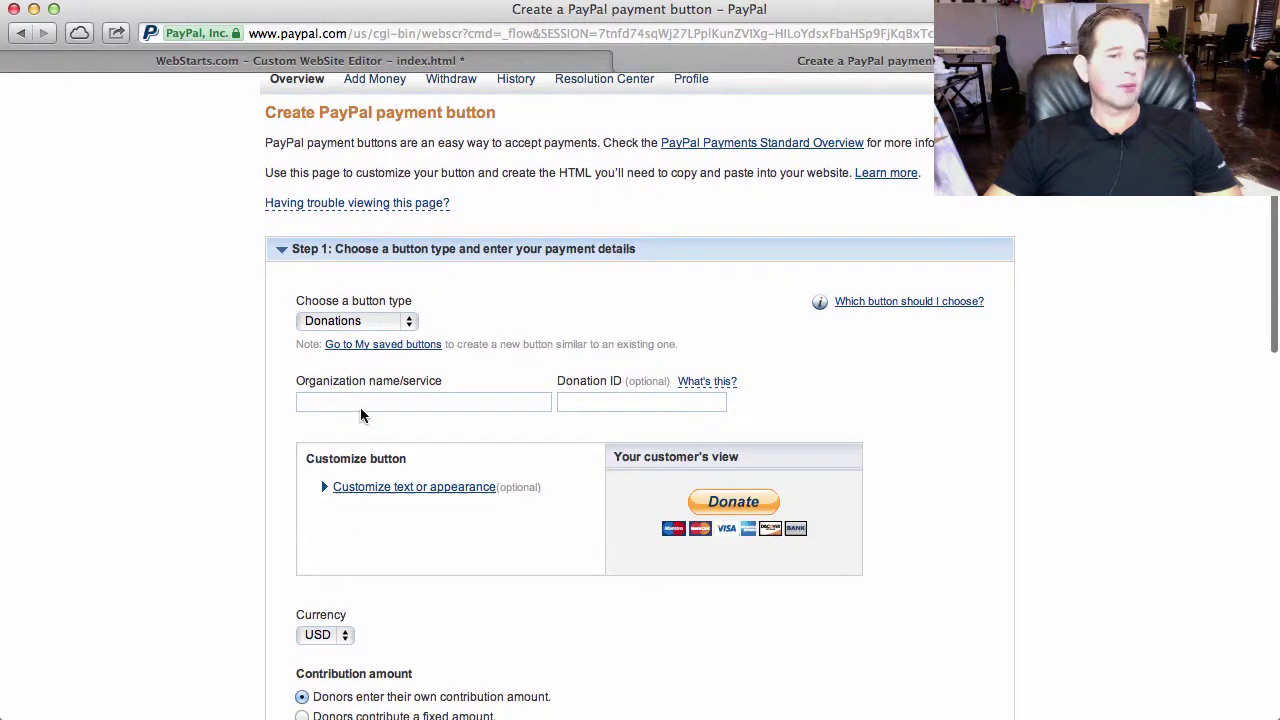
{"action": "scroll", "coordinate": [434, 373], "scroll_direction": "down", "scroll_amount": 2}
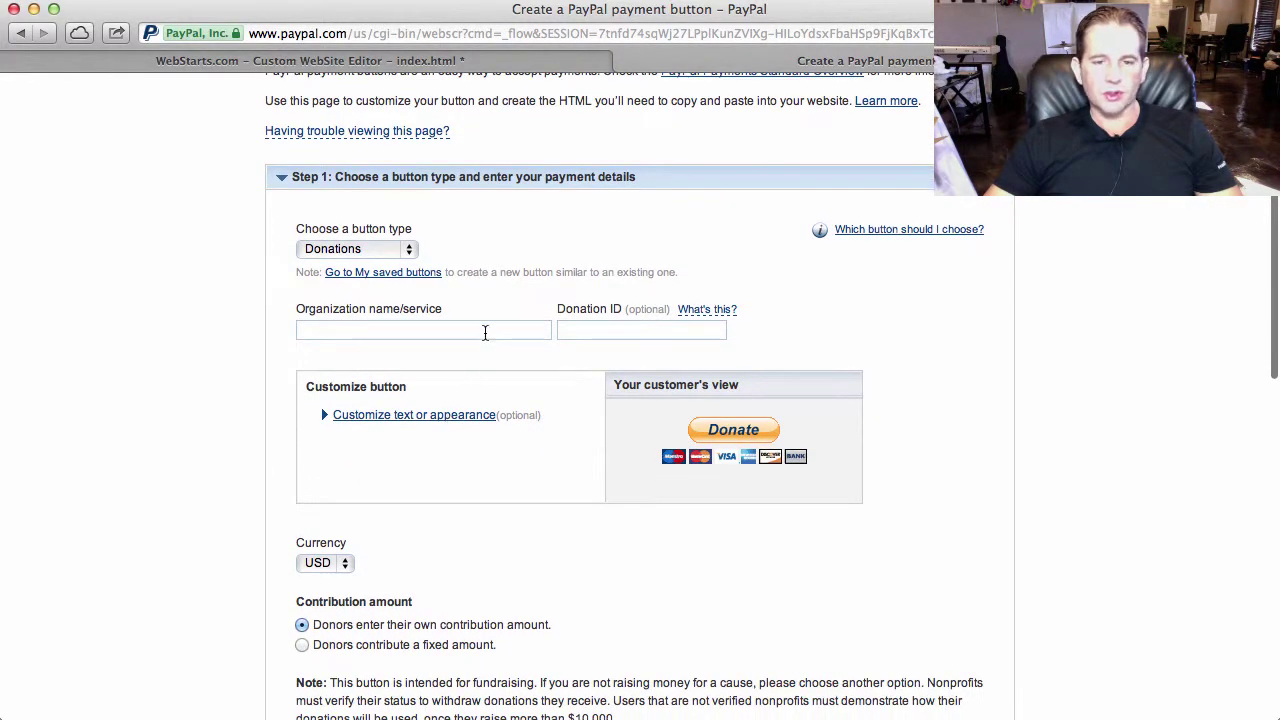
{"action": "left_click", "coordinate": [486, 331]}
{"action": "type", "text": "WebStart"}
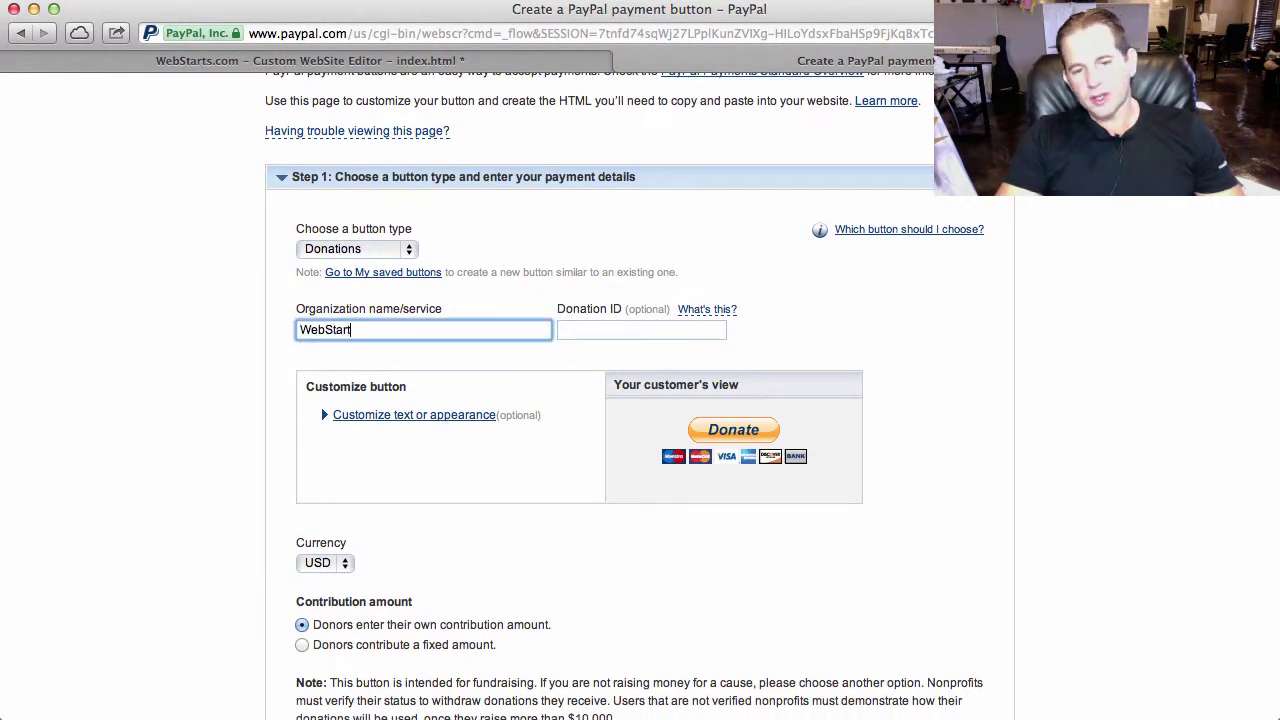
{"action": "type", "text": "s"}
{"action": "left_click", "coordinate": [700, 335]}
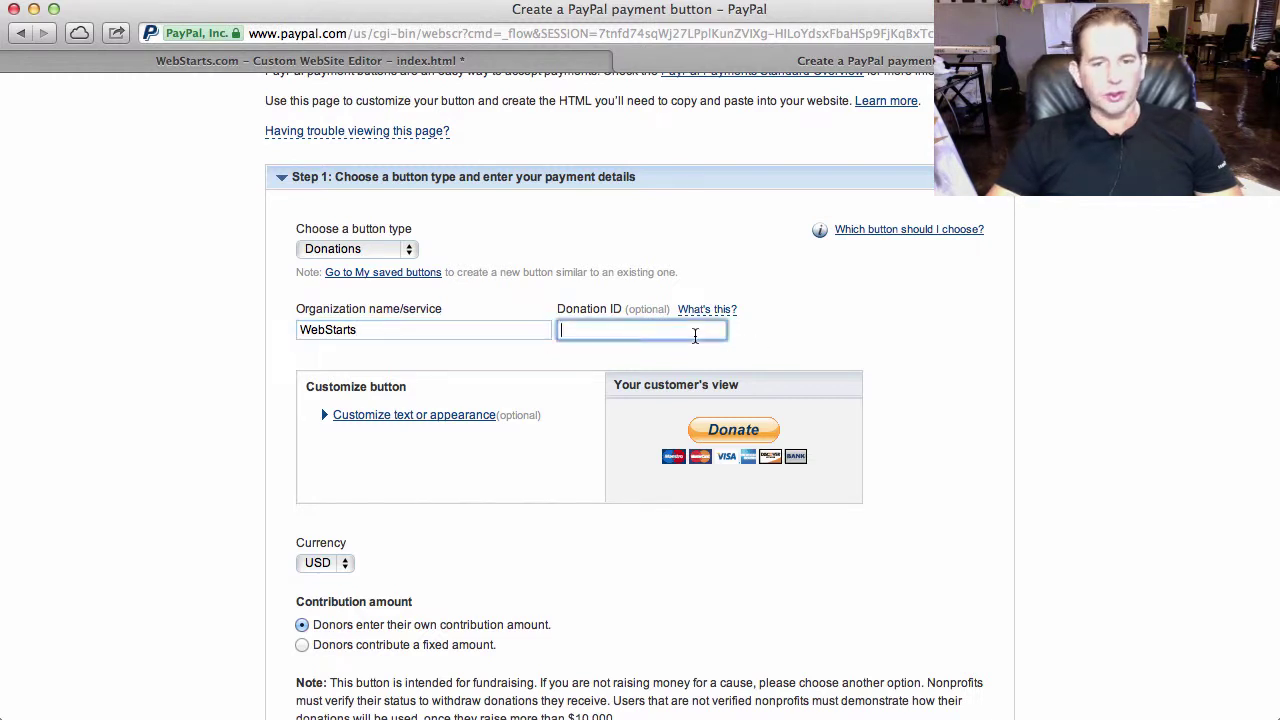
{"action": "scroll", "coordinate": [637, 355], "scroll_direction": "down", "scroll_amount": 2}
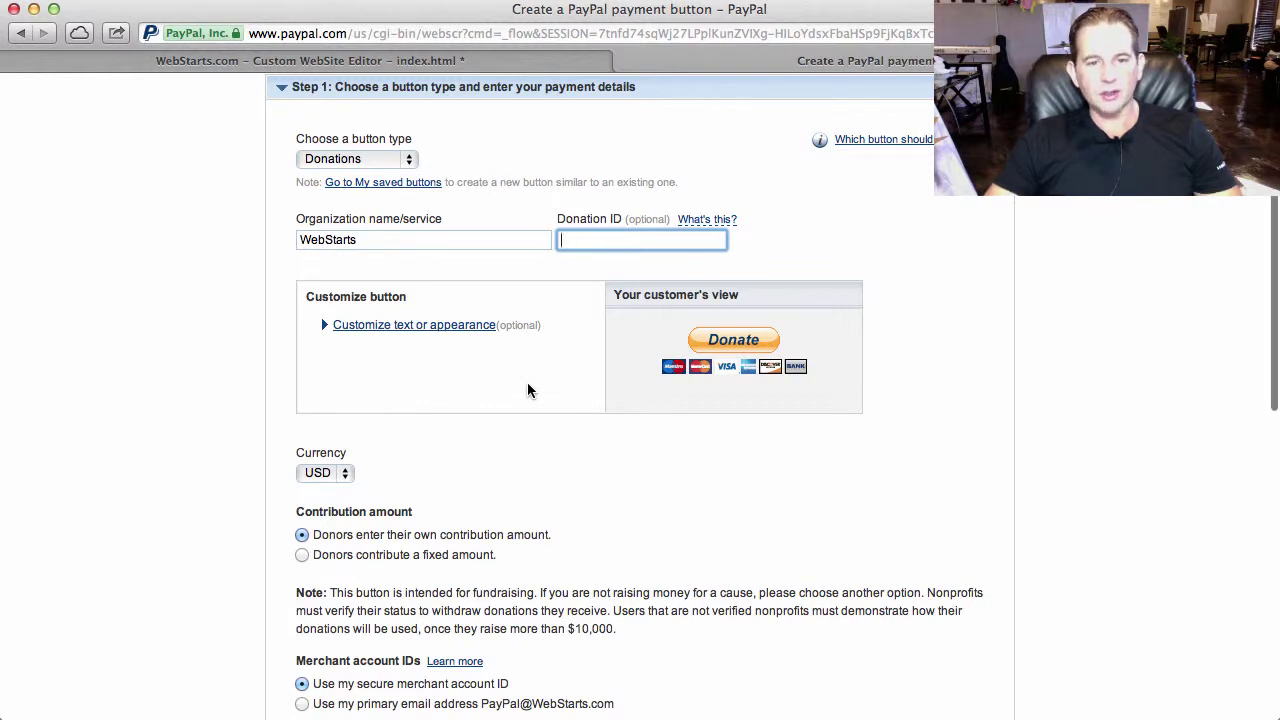
Expand 'Customize text or appearance', keeping the full-size Donate button with credit card logos
{"action": "left_click", "coordinate": [452, 328]}
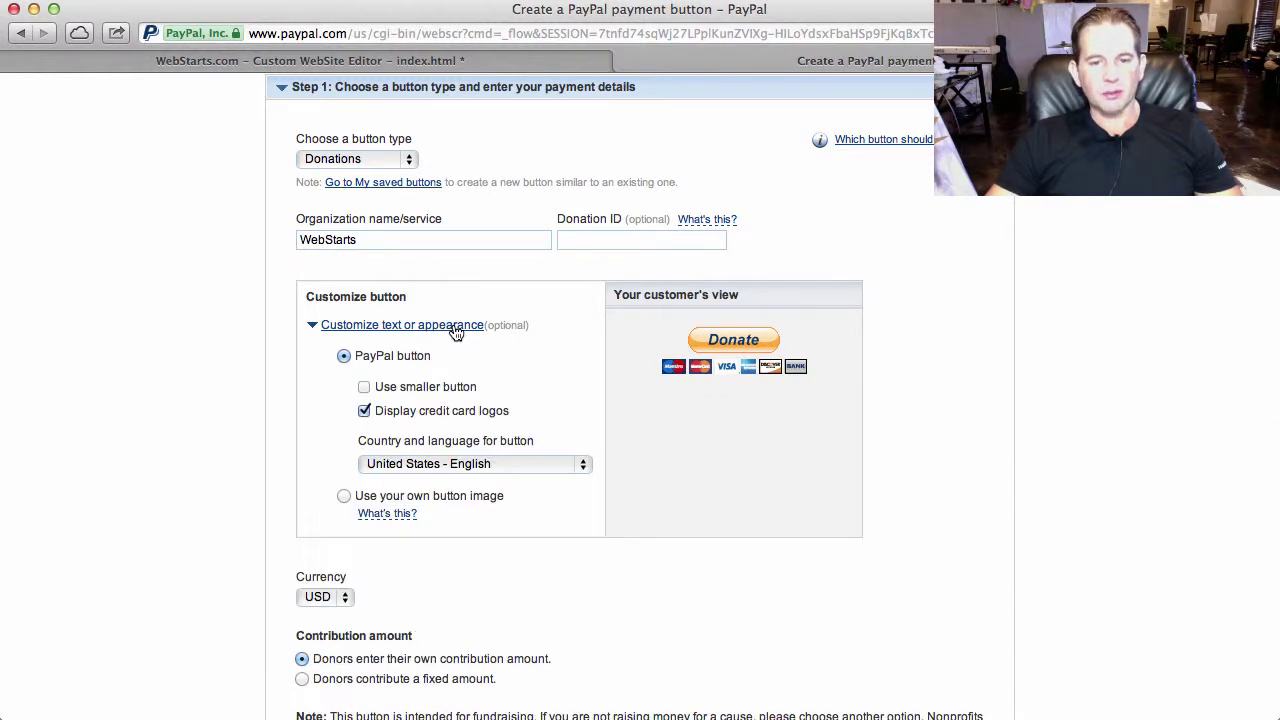
{"action": "left_click", "coordinate": [364, 389]}
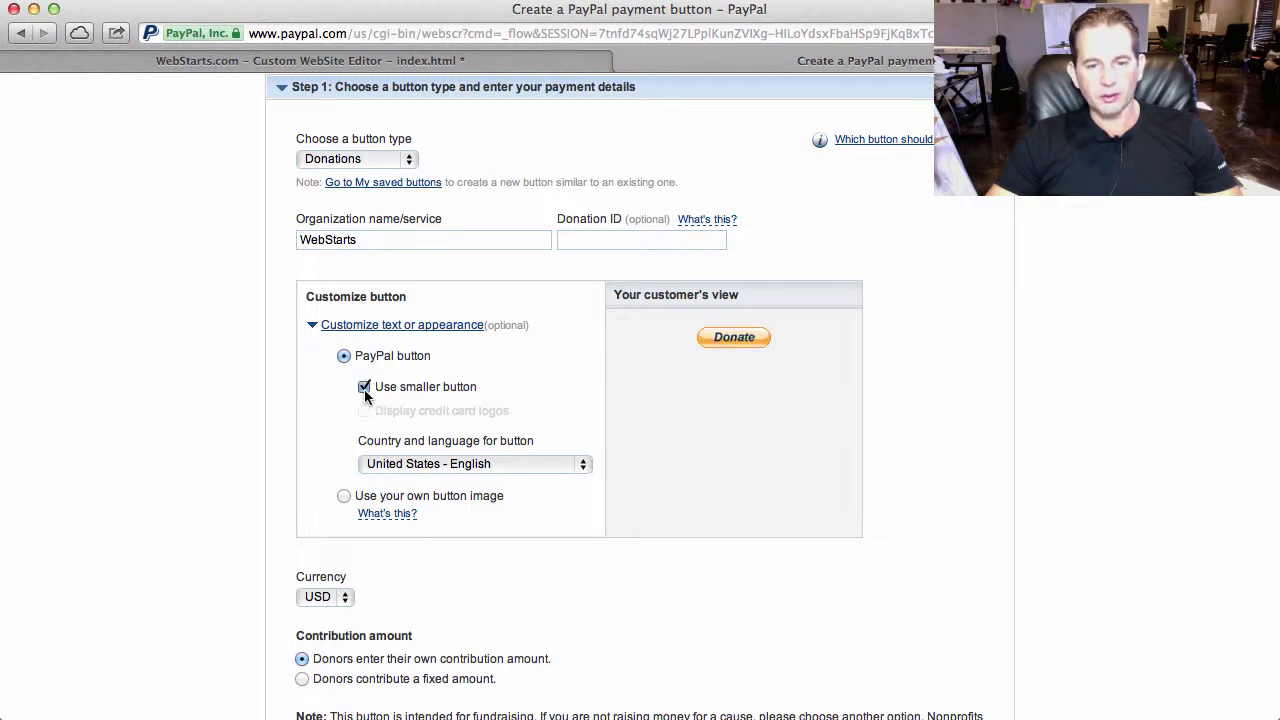
{"action": "left_click", "coordinate": [364, 388]}
{"action": "left_click", "coordinate": [364, 411]}
{"action": "left_click", "coordinate": [364, 388]}
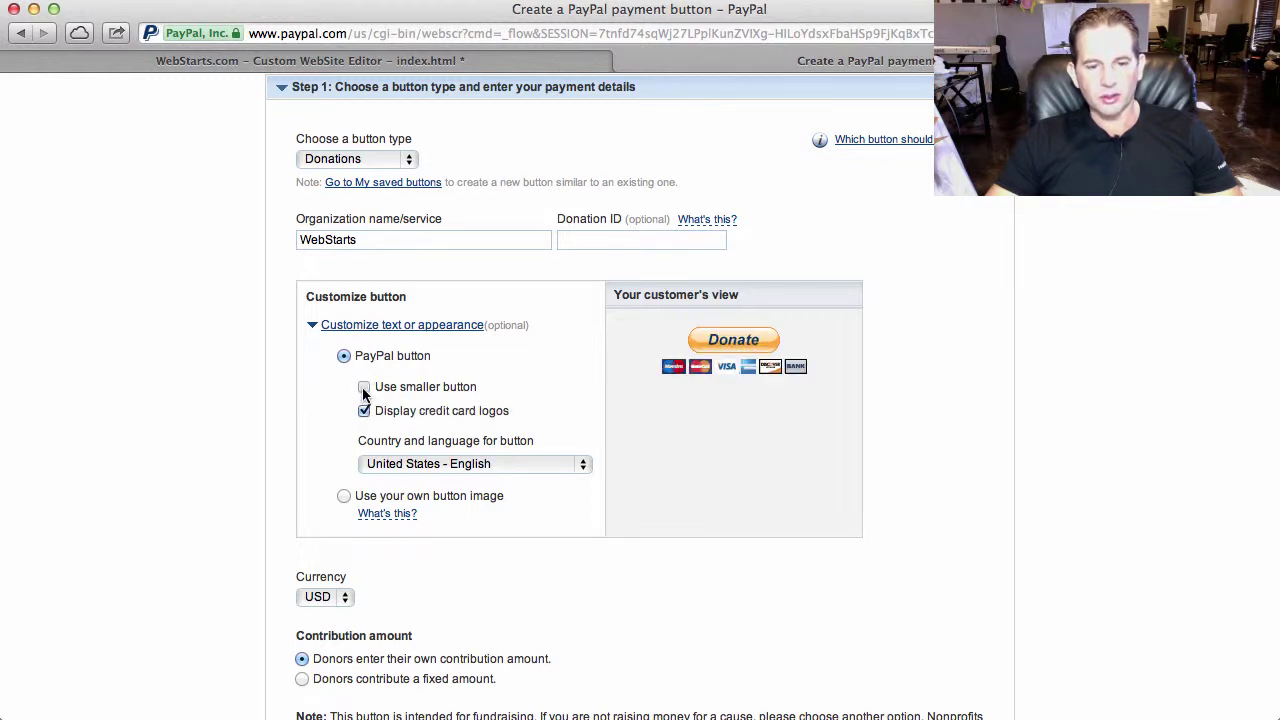
{"action": "left_click", "coordinate": [364, 387]}
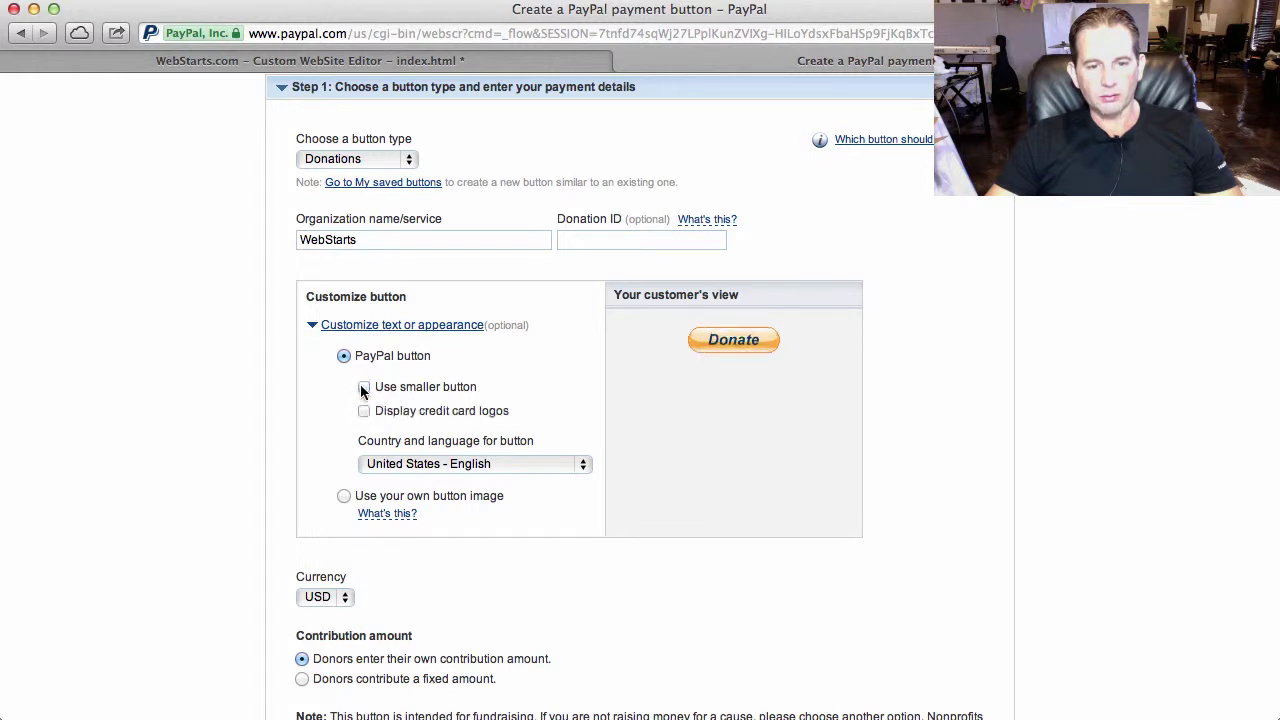
{"action": "left_click", "coordinate": [364, 411]}
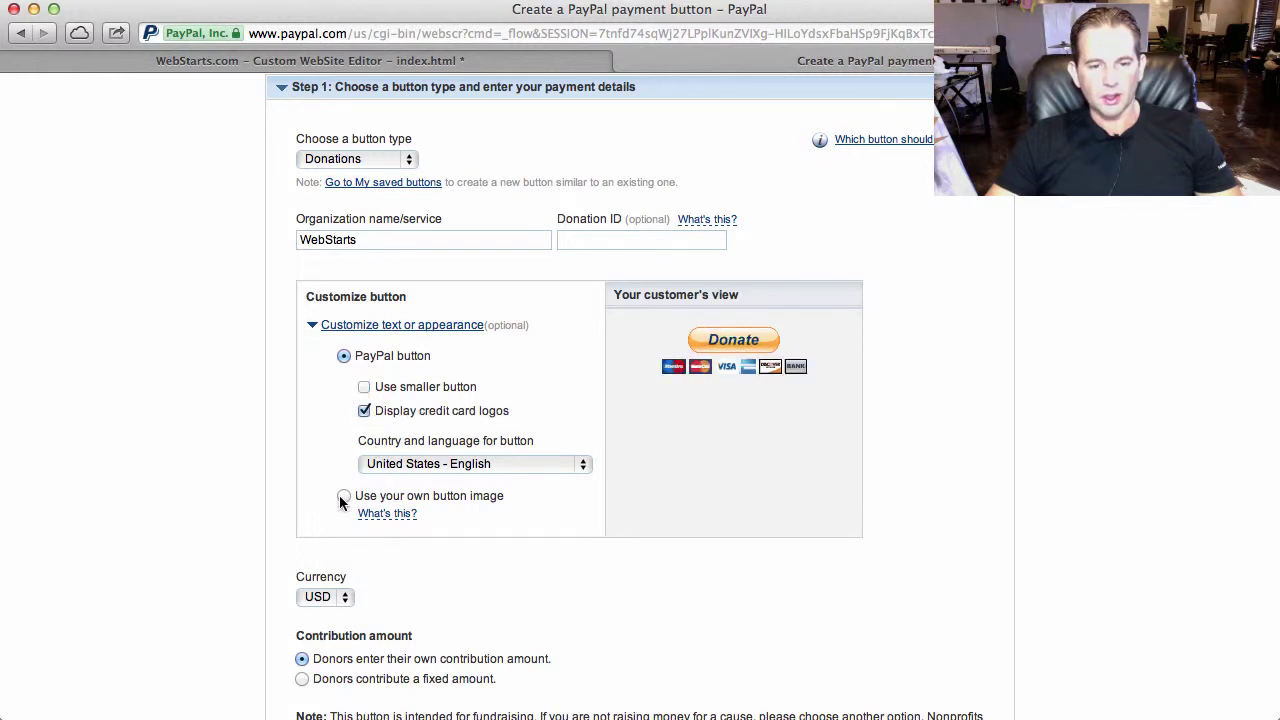
{"action": "scroll", "coordinate": [473, 543], "scroll_direction": "down", "scroll_amount": 2}
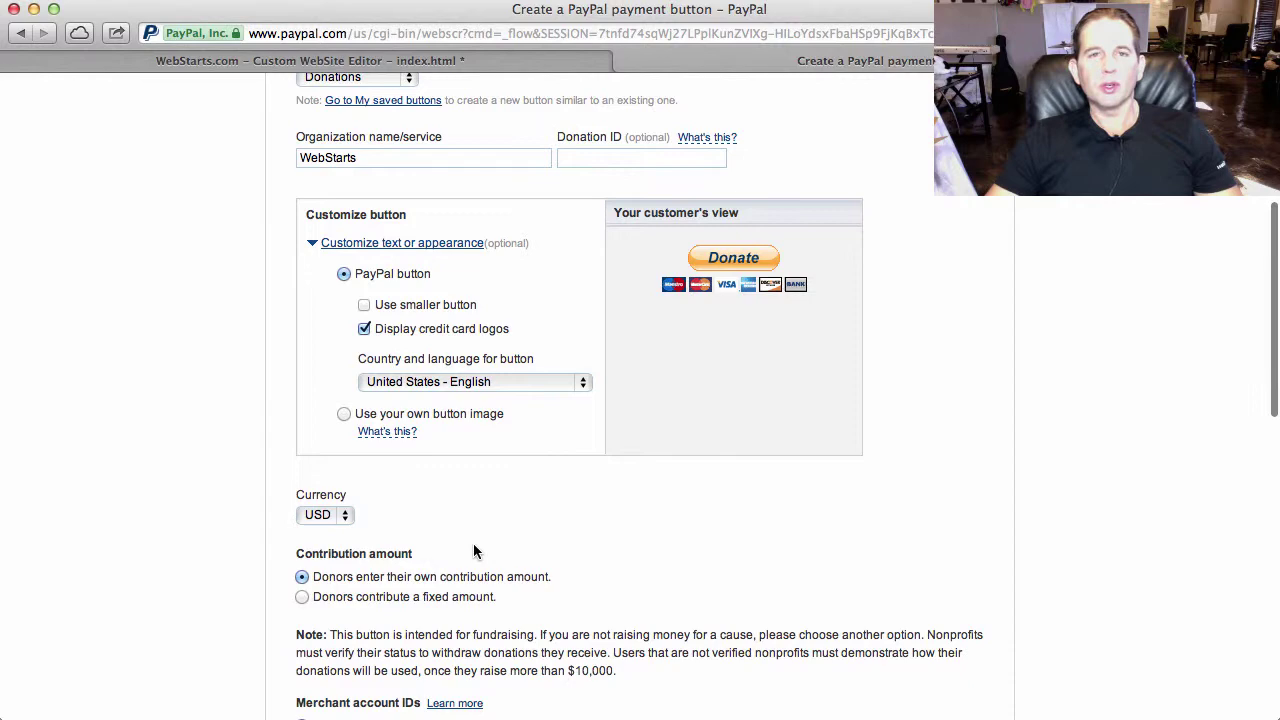
{"action": "scroll", "coordinate": [476, 551], "scroll_direction": "down", "scroll_amount": 1}
{"action": "scroll", "coordinate": [415, 527], "scroll_direction": "down", "scroll_amount": 2}
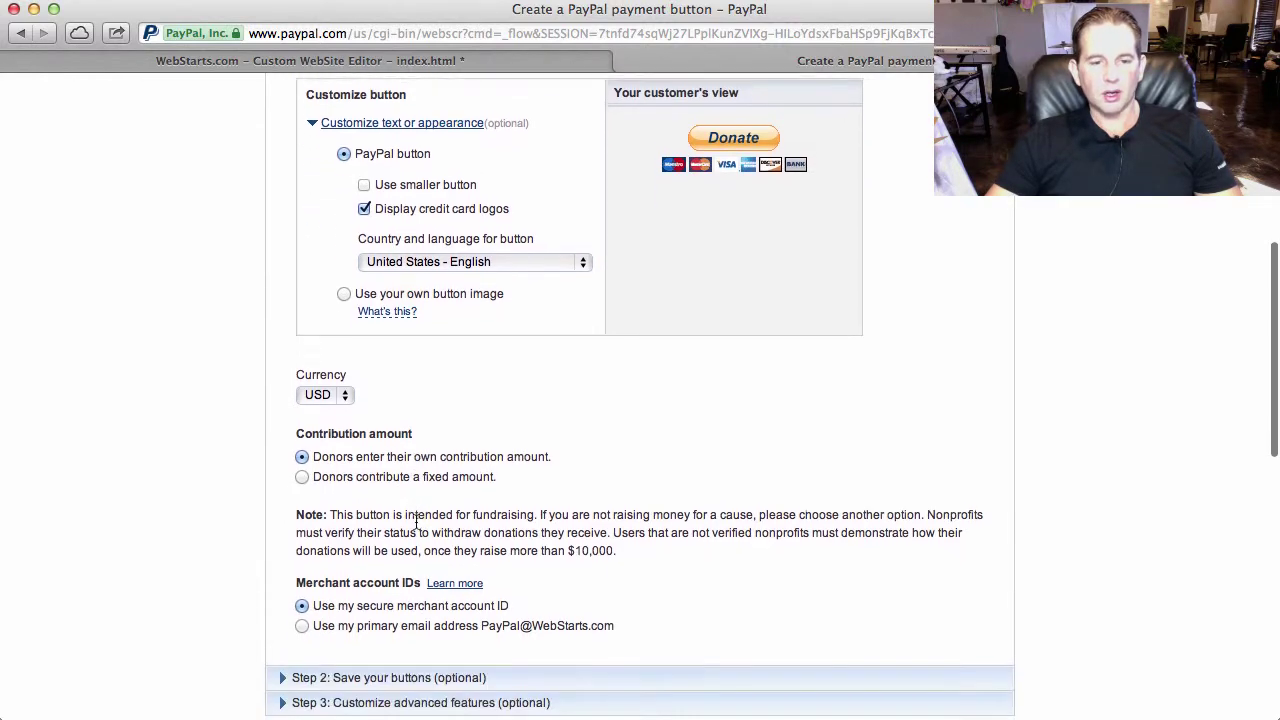
{"action": "scroll", "coordinate": [415, 525], "scroll_direction": "down", "scroll_amount": 1}
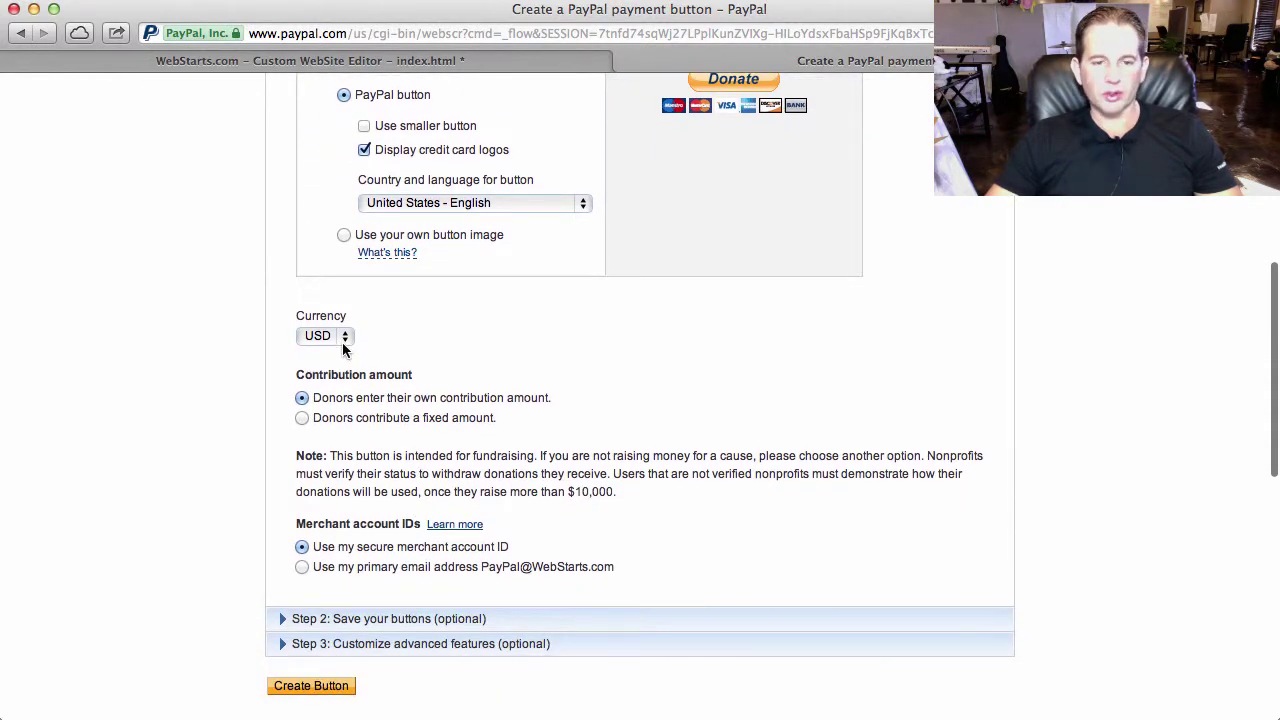
{"action": "scroll", "coordinate": [360, 405], "scroll_direction": "down", "scroll_amount": 2}
{"action": "scroll", "coordinate": [358, 405], "scroll_direction": "down", "scroll_amount": 1}
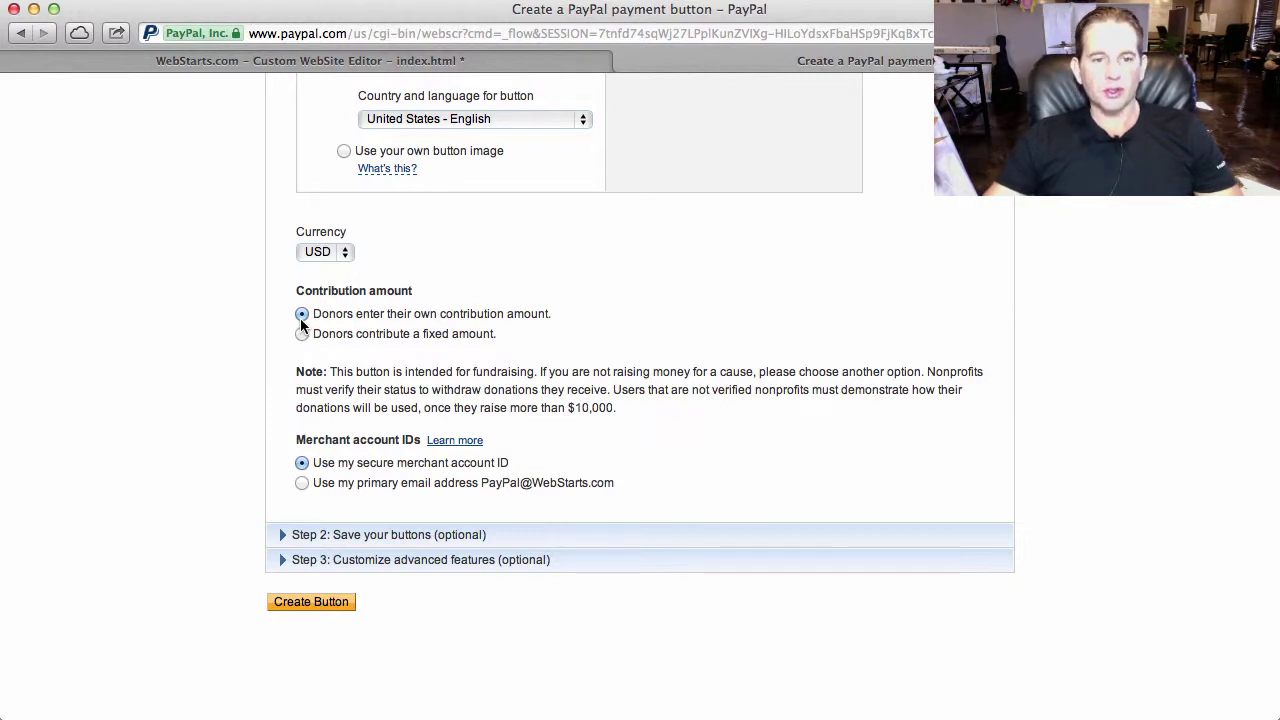
{"action": "left_click", "coordinate": [302, 334]}
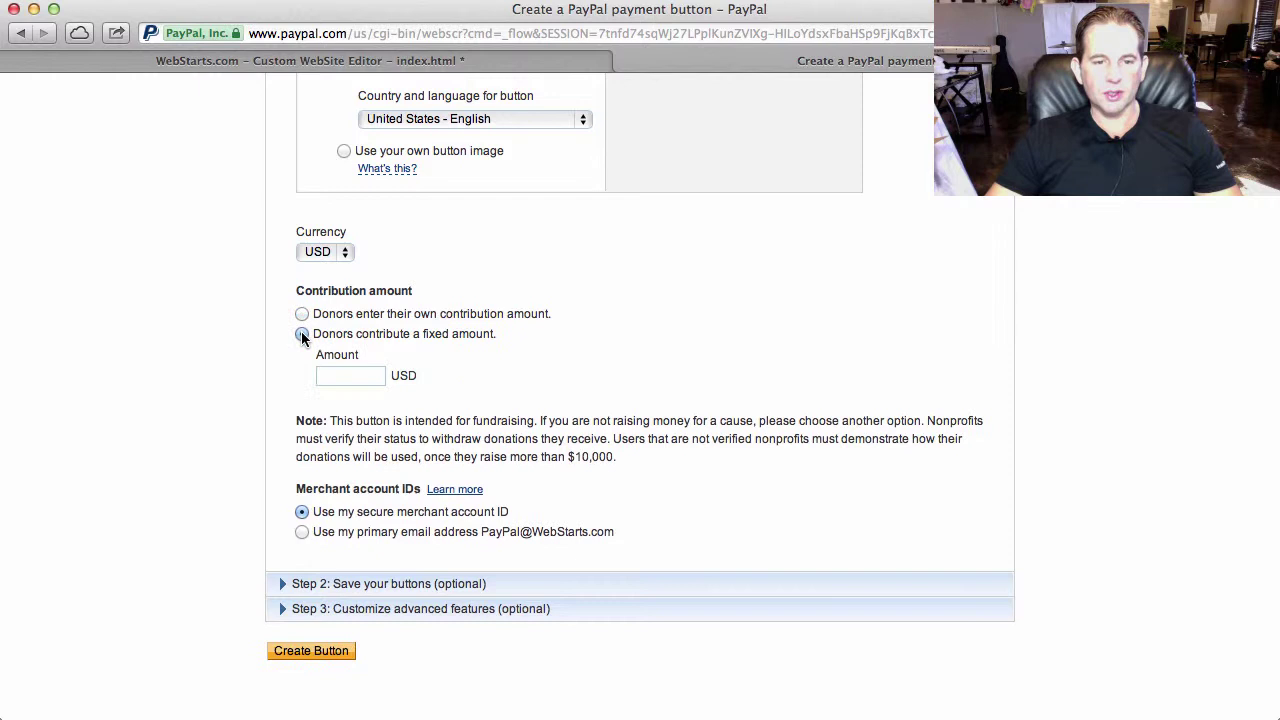
{"action": "left_click", "coordinate": [365, 383]}
{"action": "left_click", "coordinate": [302, 314]}
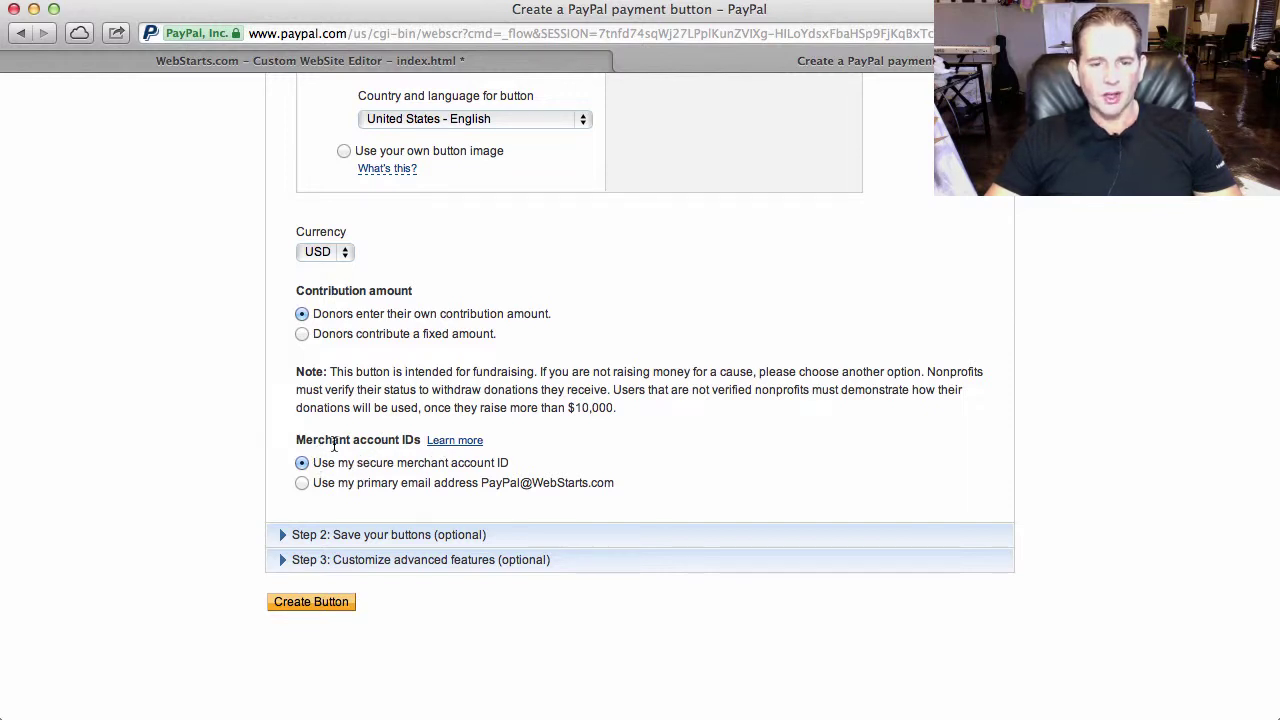
Use the primary email address for payments and expand the saving and advanced checkout options
{"action": "left_click", "coordinate": [304, 483]}
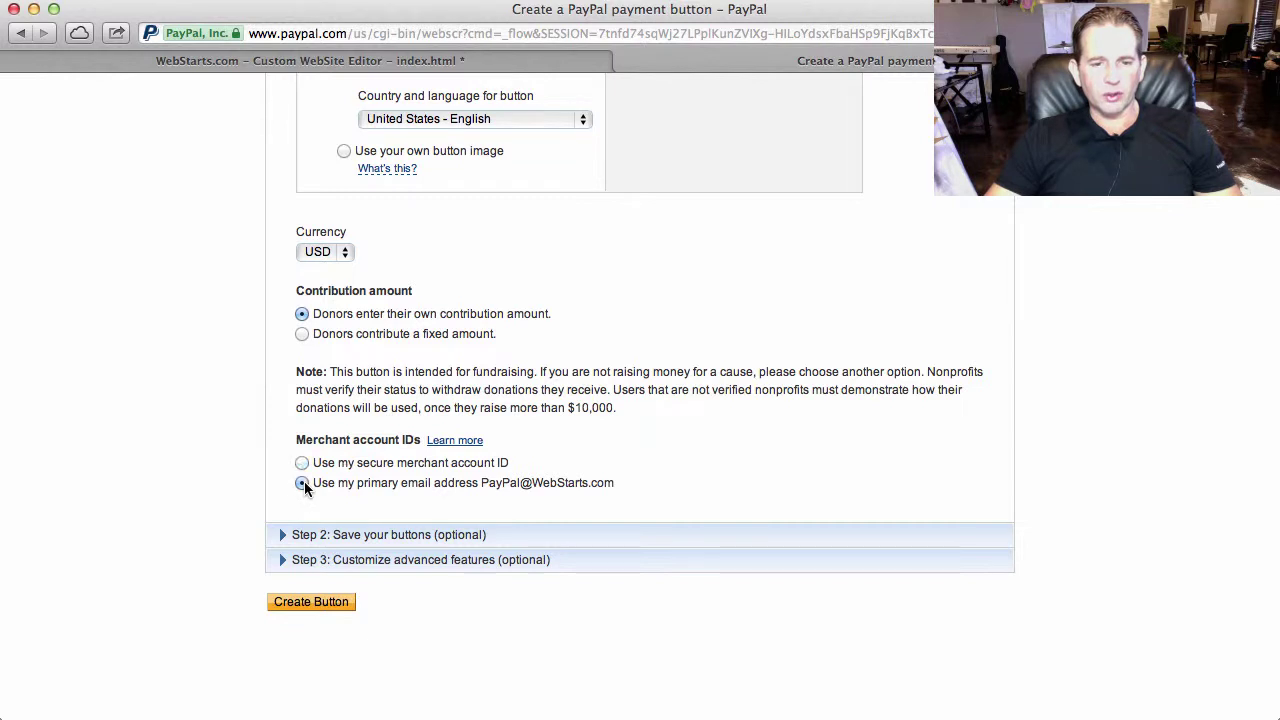
{"action": "left_click", "coordinate": [334, 535]}
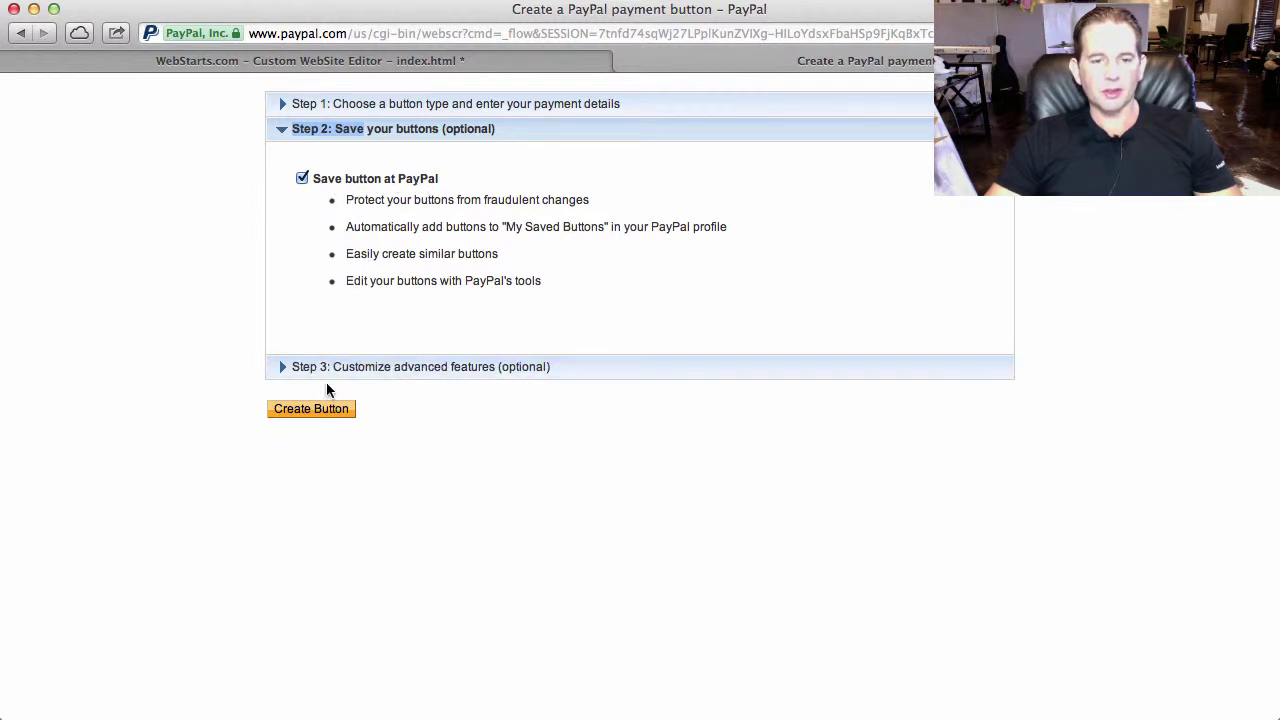
{"action": "left_click", "coordinate": [371, 371]}
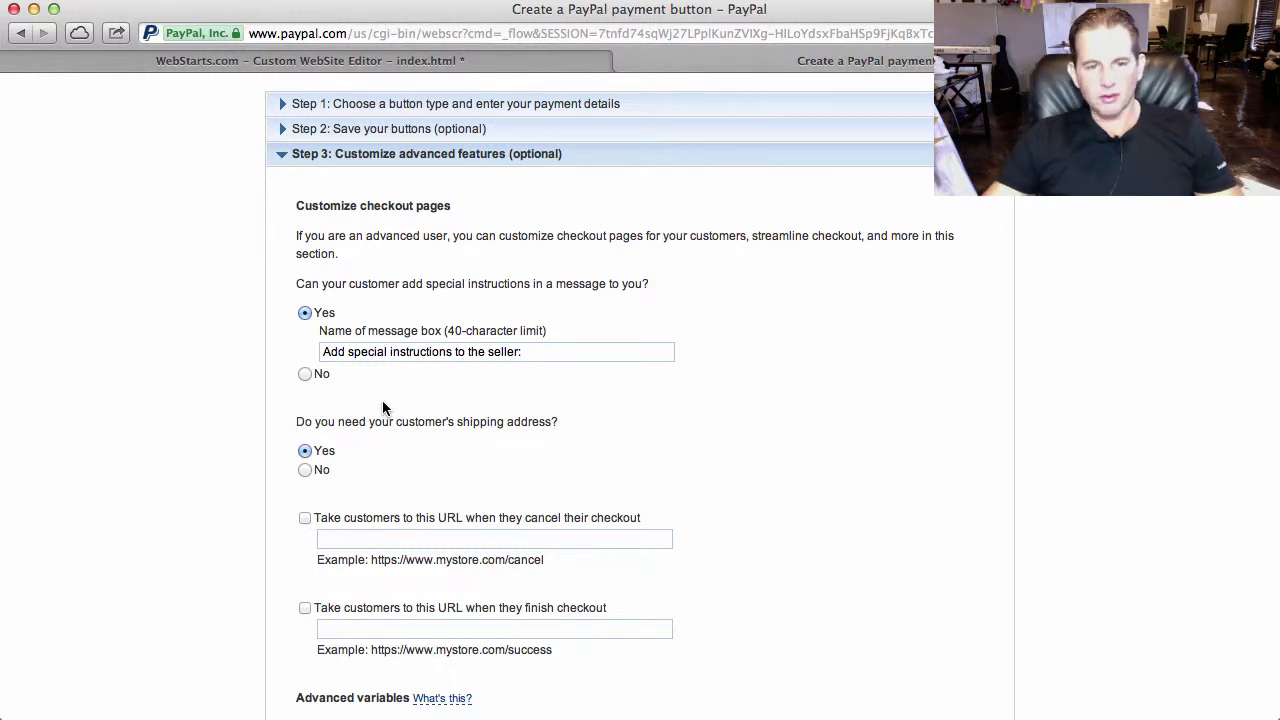
Review the advanced checkout options, keeping shipping addresses requested and no custom URLs or variables
{"action": "scroll", "coordinate": [372, 314], "scroll_direction": "down", "scroll_amount": 1}
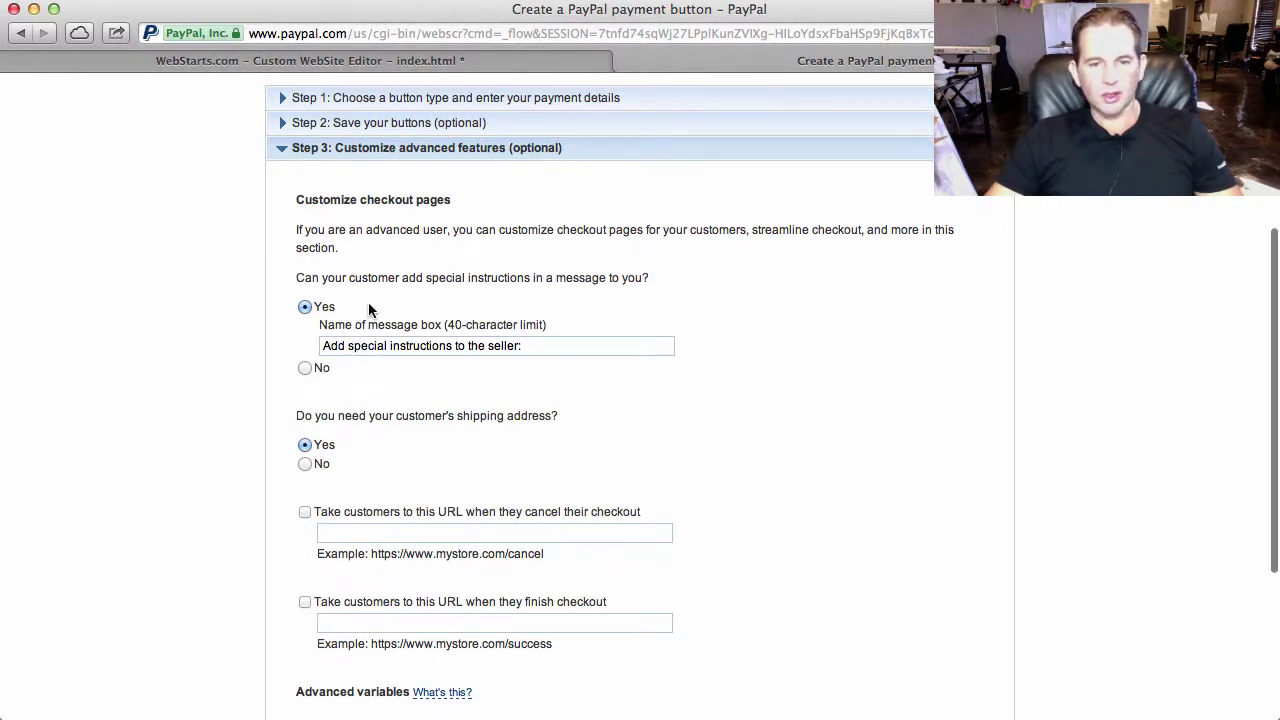
{"action": "scroll", "coordinate": [476, 304], "scroll_direction": "down", "scroll_amount": 2}
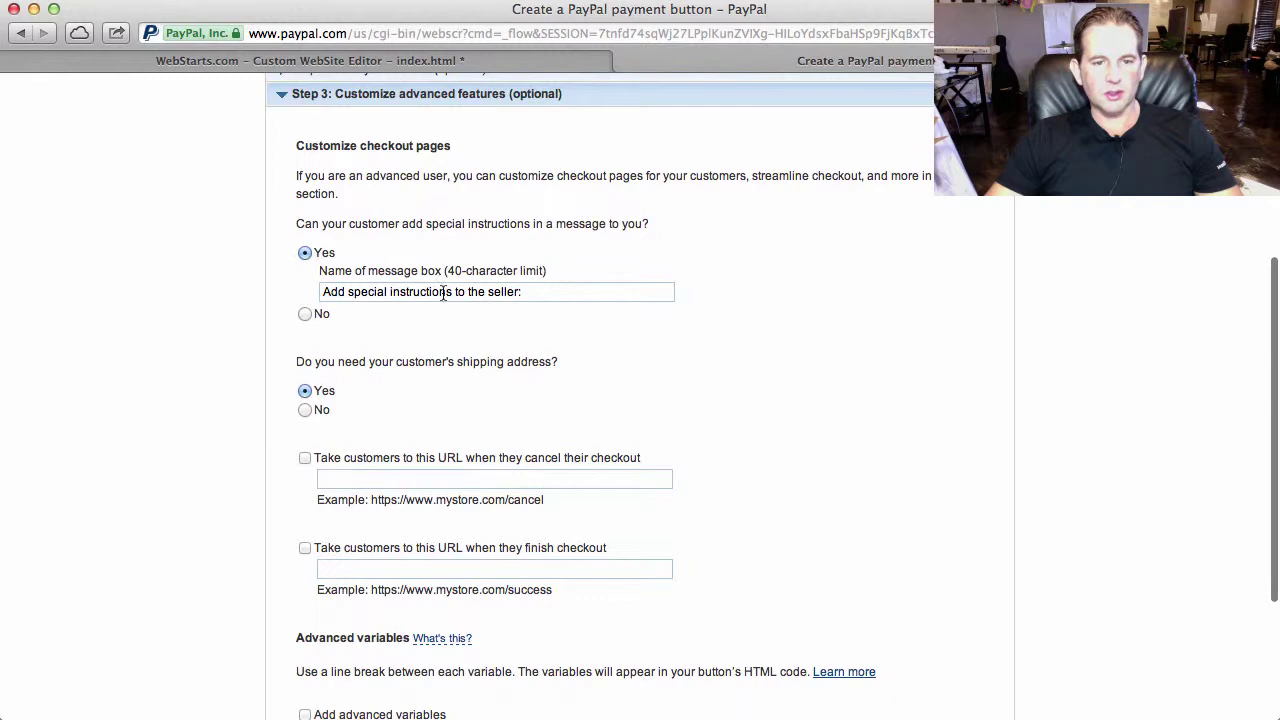
{"action": "scroll", "coordinate": [456, 288], "scroll_direction": "down", "scroll_amount": 2}
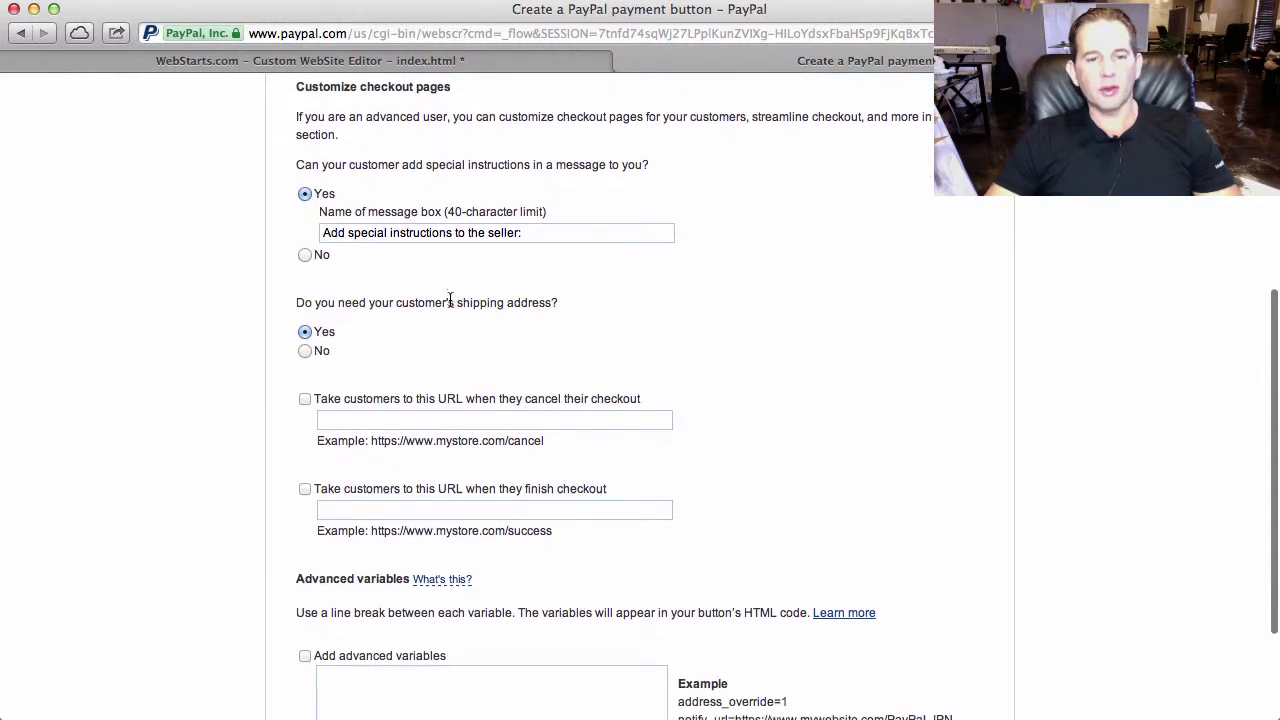
{"action": "scroll", "coordinate": [449, 305], "scroll_direction": "down", "scroll_amount": 2}
{"action": "scroll", "coordinate": [448, 308], "scroll_direction": "down", "scroll_amount": 1}
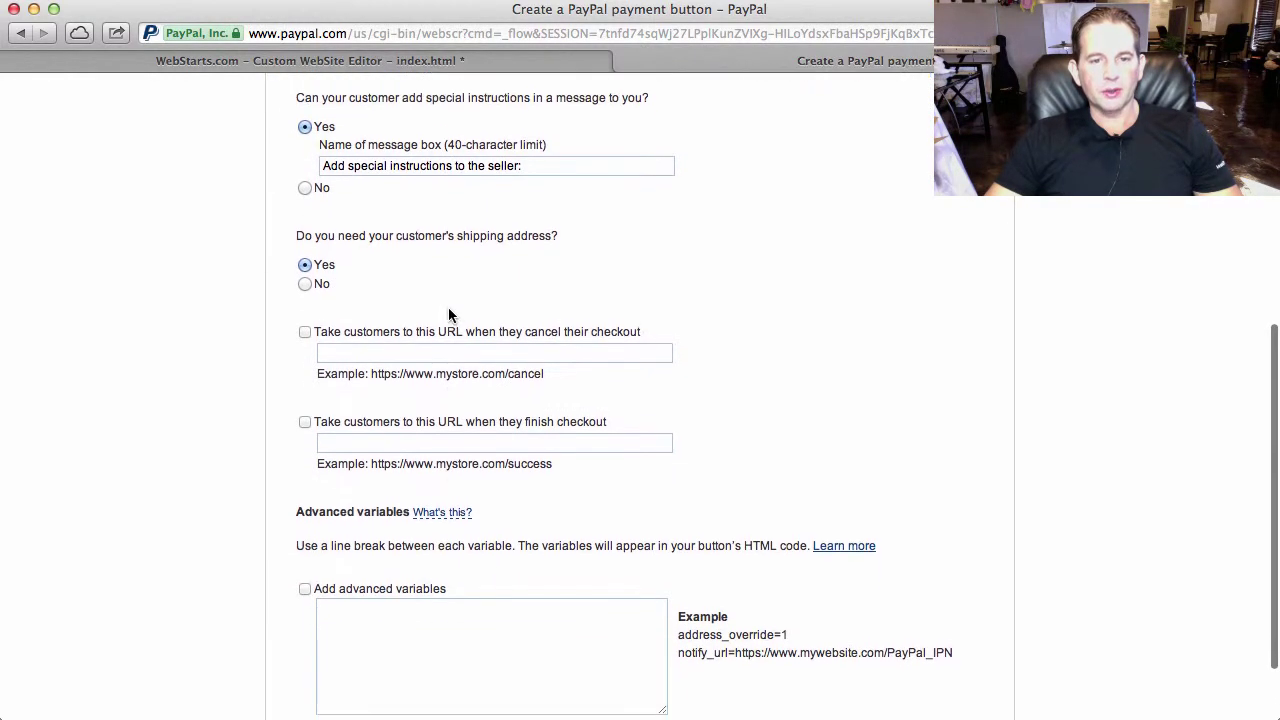
{"action": "scroll", "coordinate": [479, 260], "scroll_direction": "down", "scroll_amount": 2}
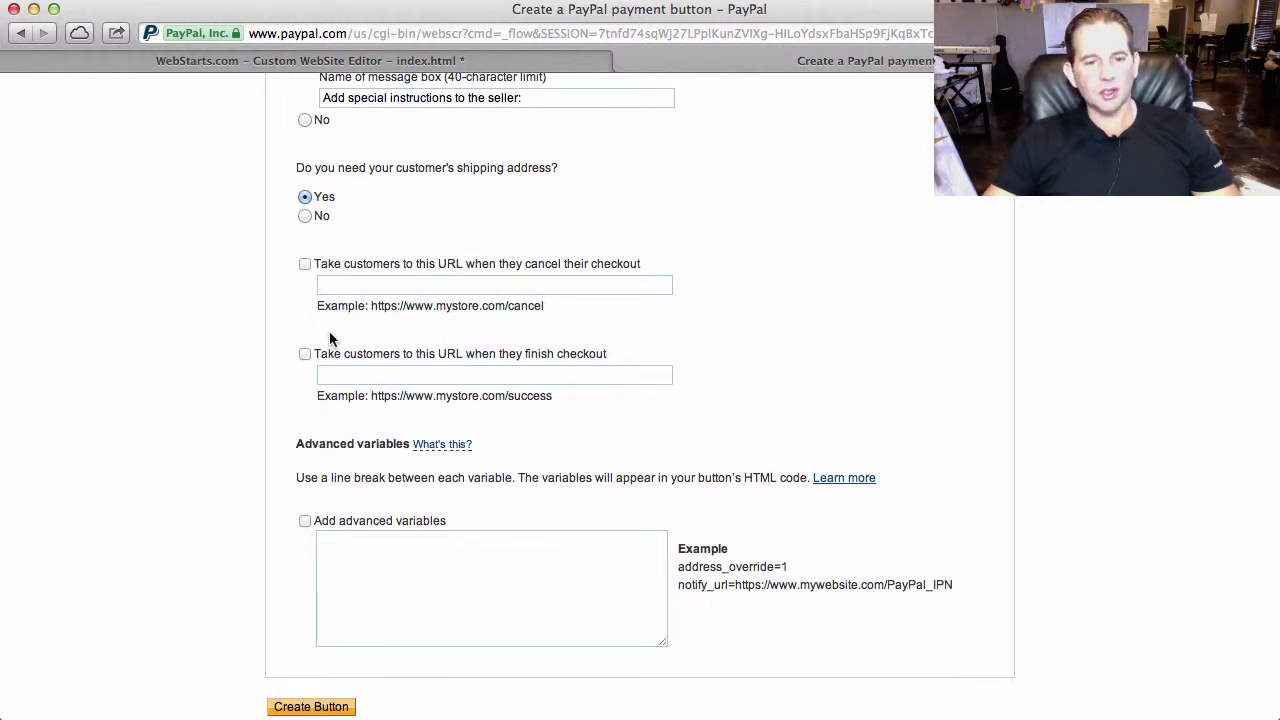
{"action": "scroll", "coordinate": [314, 396], "scroll_direction": "down", "scroll_amount": 1}
{"action": "scroll", "coordinate": [313, 396], "scroll_direction": "down", "scroll_amount": 1}
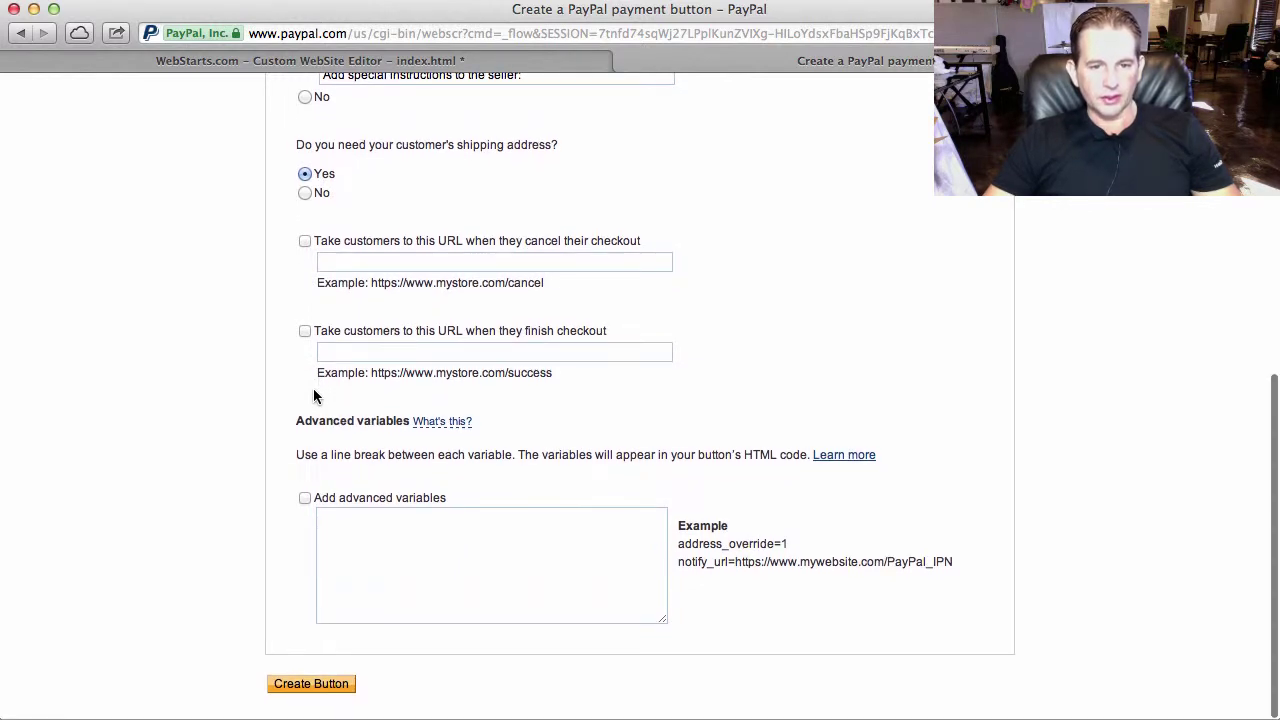
{"action": "scroll", "coordinate": [322, 262], "scroll_direction": "down", "scroll_amount": 1}
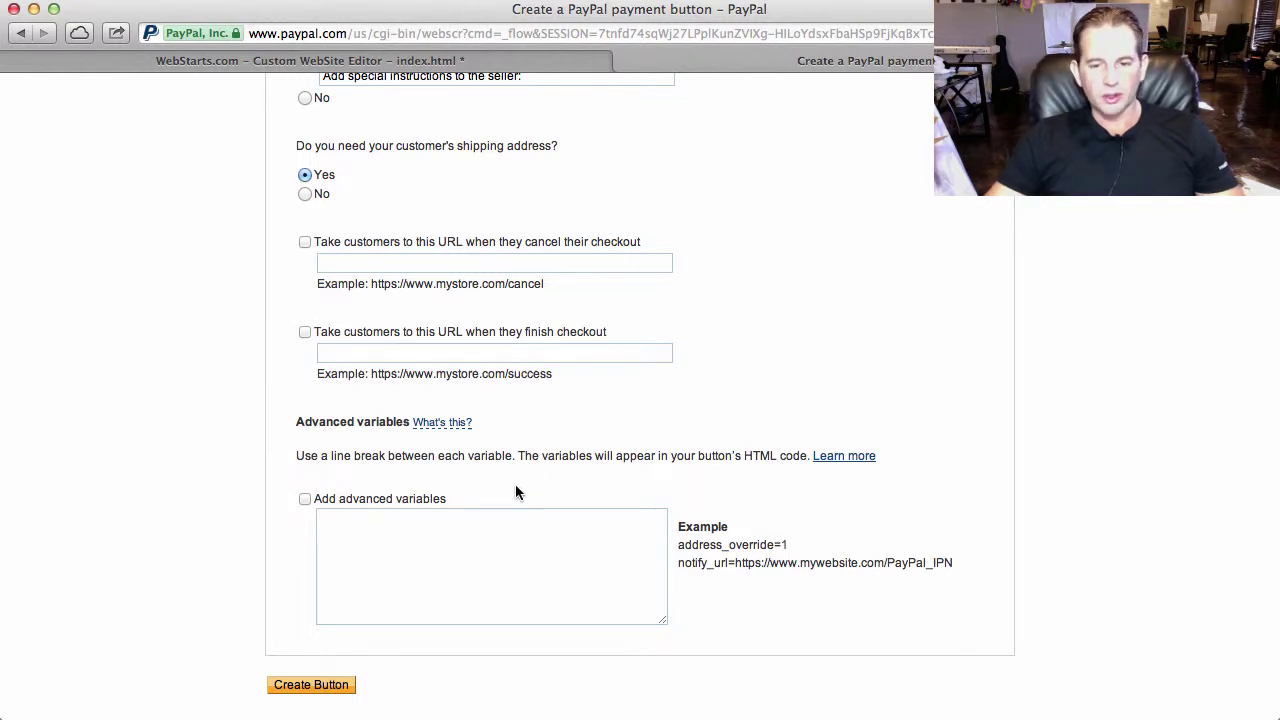
{"action": "scroll", "coordinate": [516, 495], "scroll_direction": "down", "scroll_amount": 1}
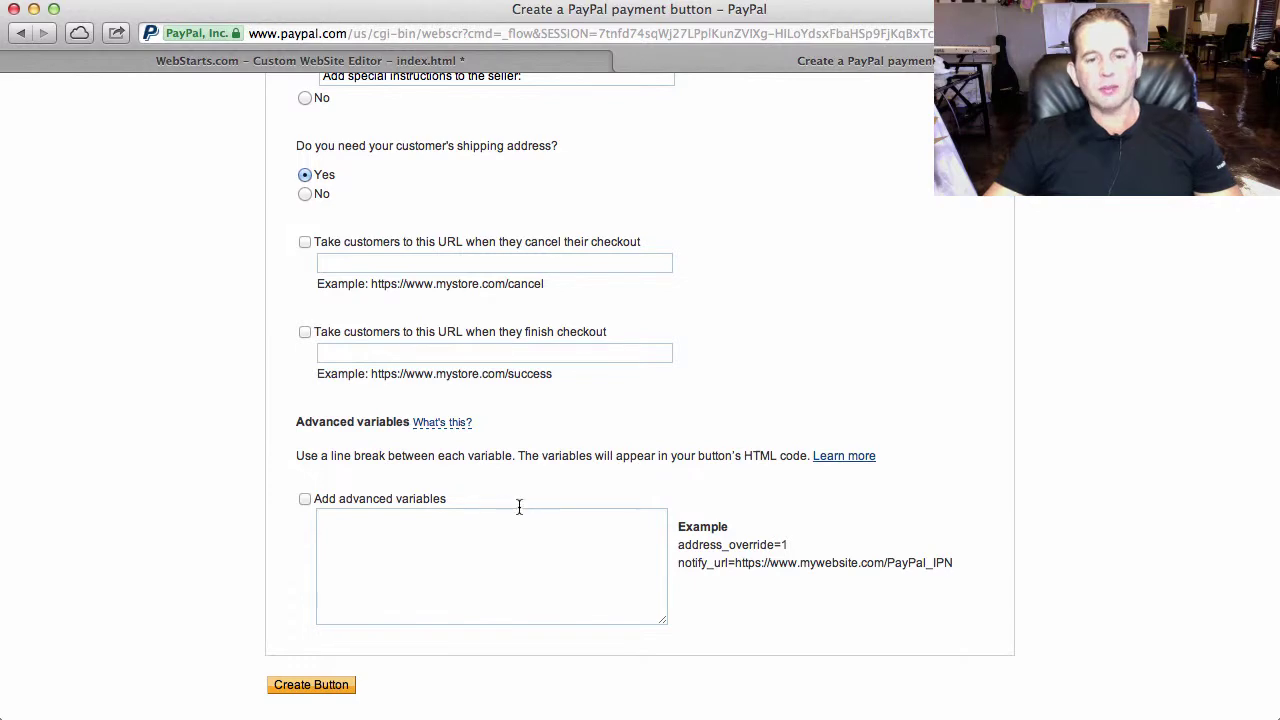
Create the Donate button and scroll to its generated HTML code
{"action": "left_click", "coordinate": [327, 687]}
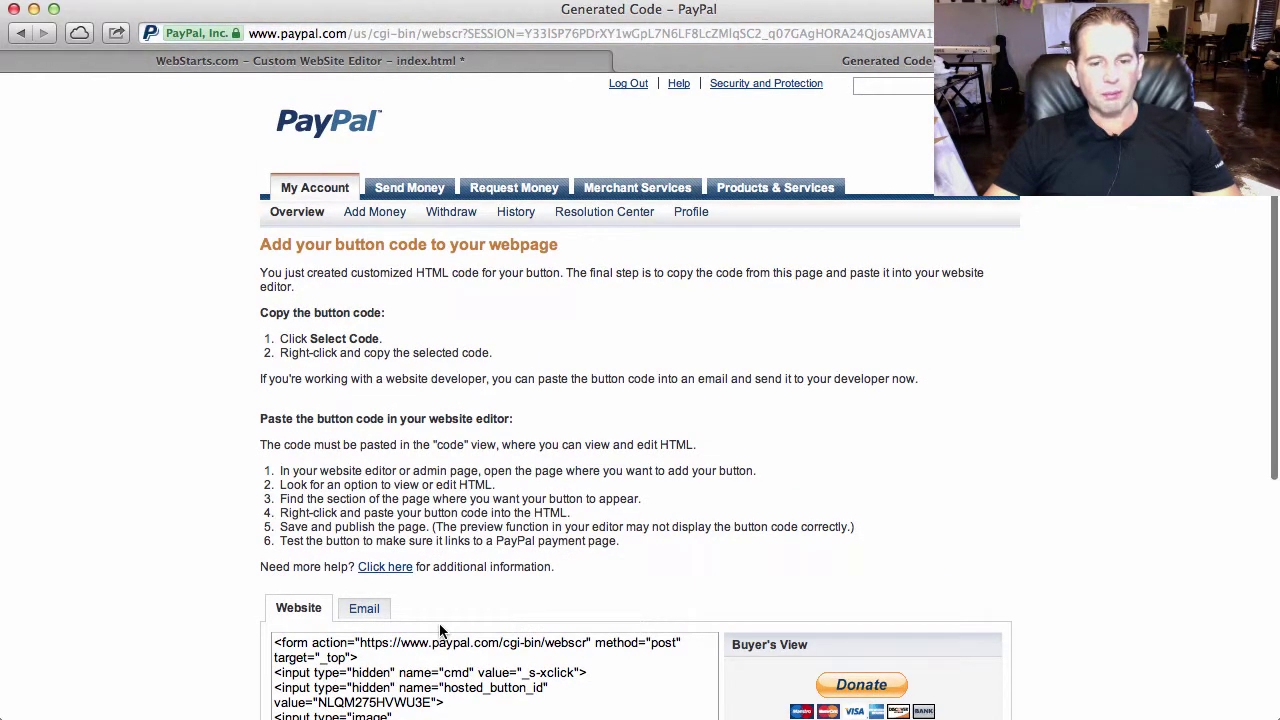
{"action": "scroll", "coordinate": [439, 623], "scroll_direction": "down", "scroll_amount": 5}
{"action": "scroll", "coordinate": [439, 623], "scroll_direction": "up", "scroll_amount": 1}
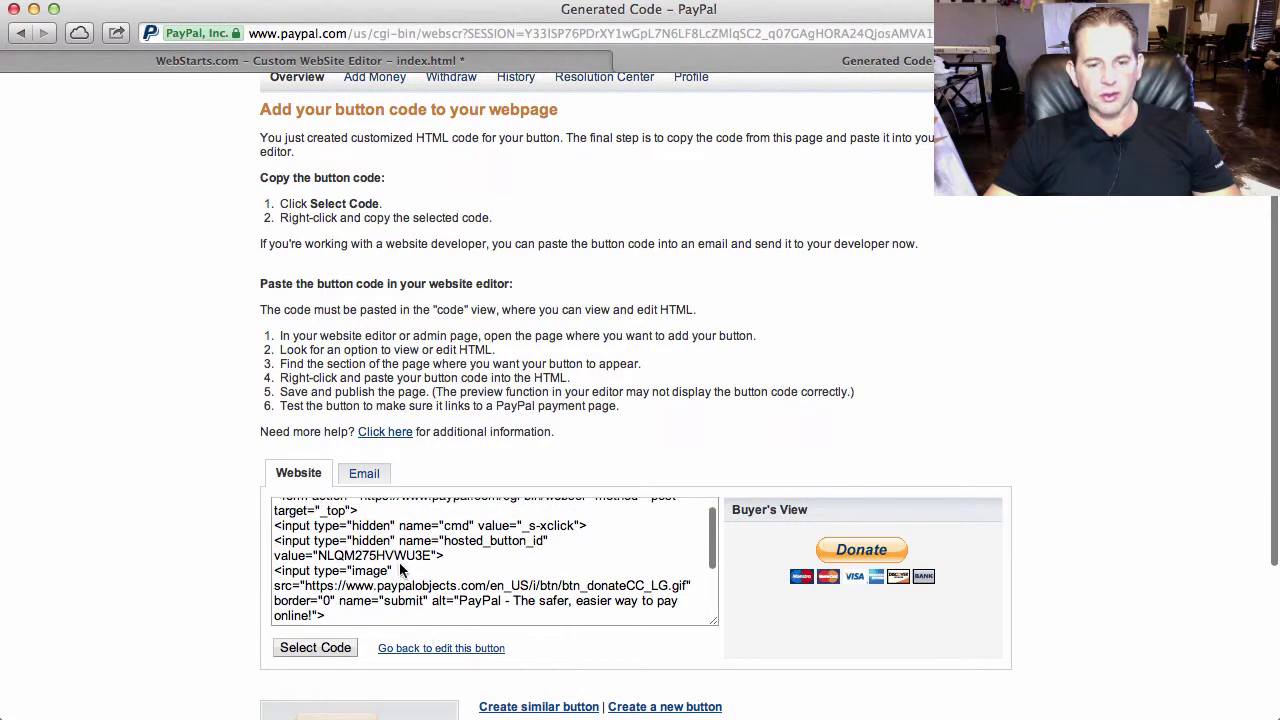
{"action": "scroll", "coordinate": [399, 568], "scroll_direction": "down", "scroll_amount": 3}
{"action": "scroll", "coordinate": [370, 598], "scroll_direction": "down", "scroll_amount": 2}
{"action": "scroll", "coordinate": [360, 597], "scroll_direction": "down", "scroll_amount": 1}
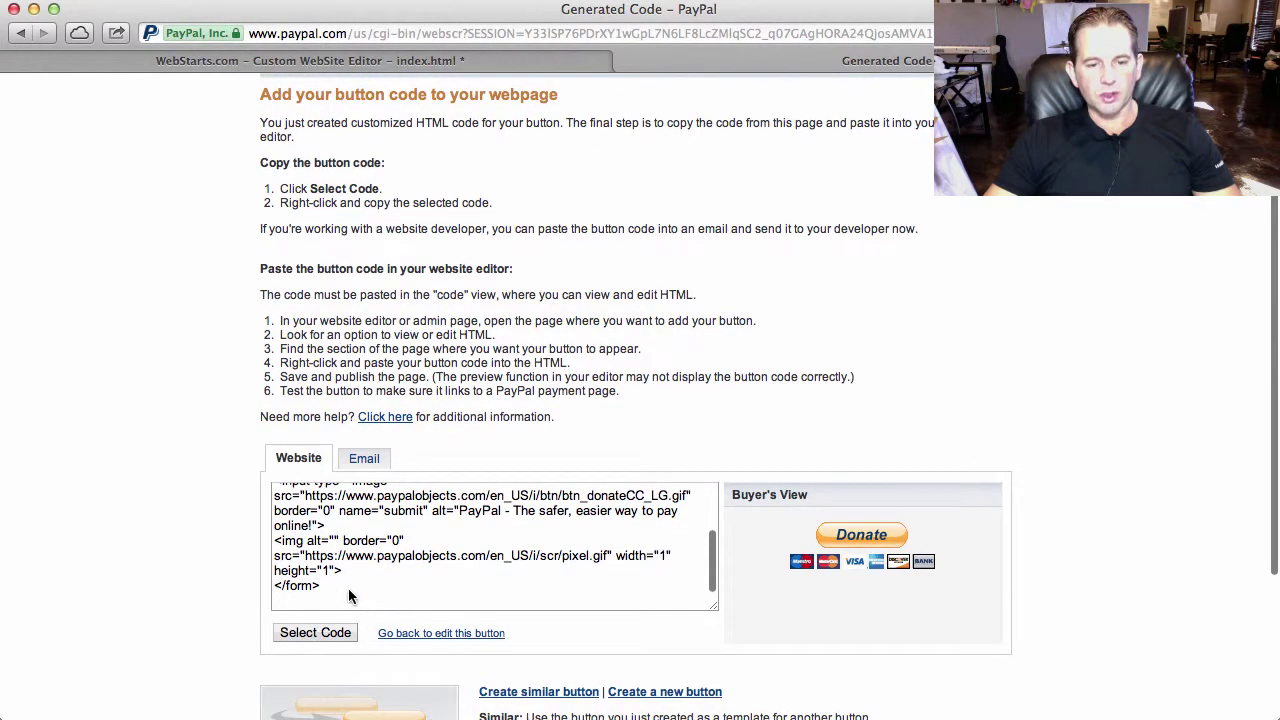
Copy the entire generated button code and return to the WebStarts editor
{"action": "left_click", "coordinate": [320, 633]}
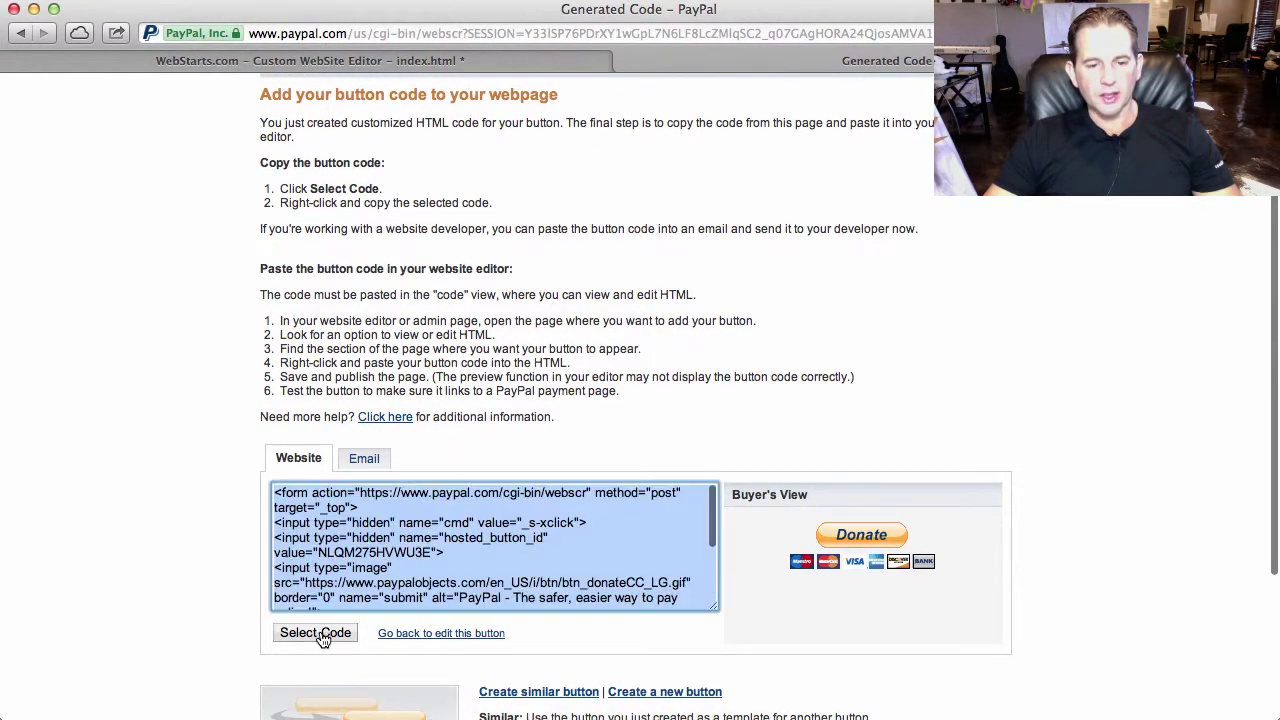
{"action": "right_click", "coordinate": [340, 568]}
{"action": "left_click", "coordinate": [385, 646]}
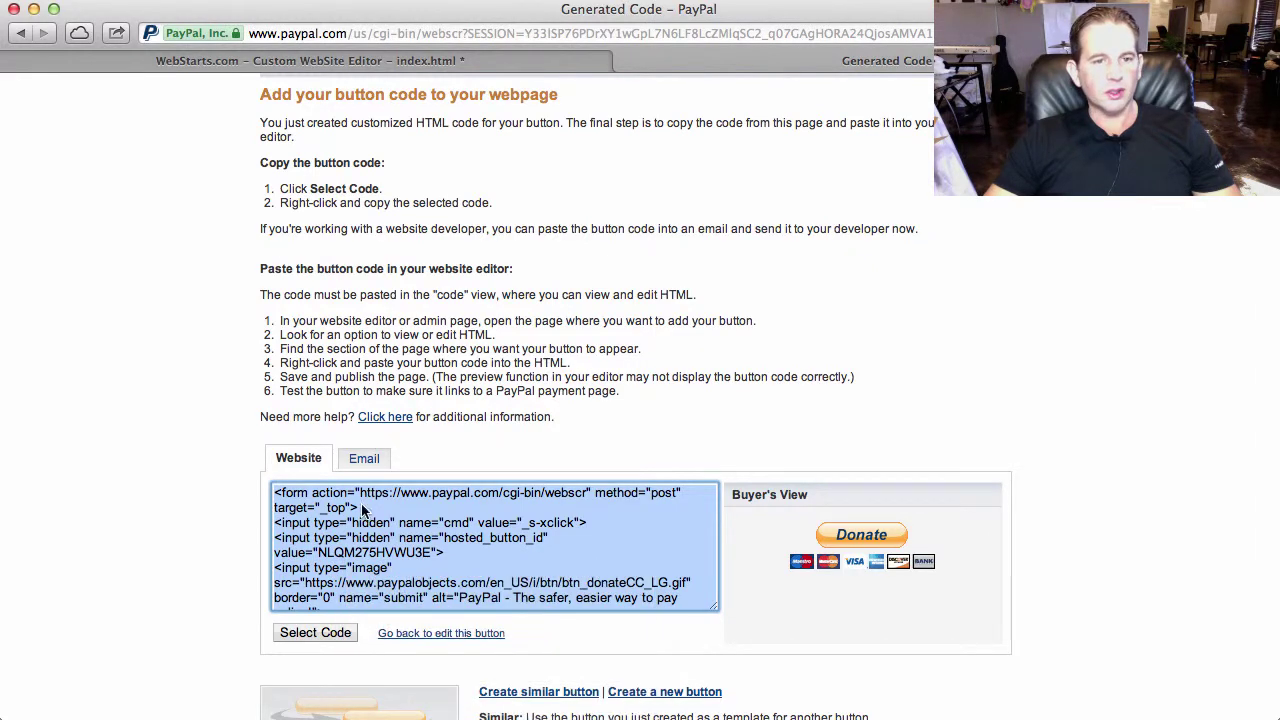
{"action": "left_click", "coordinate": [310, 60]}
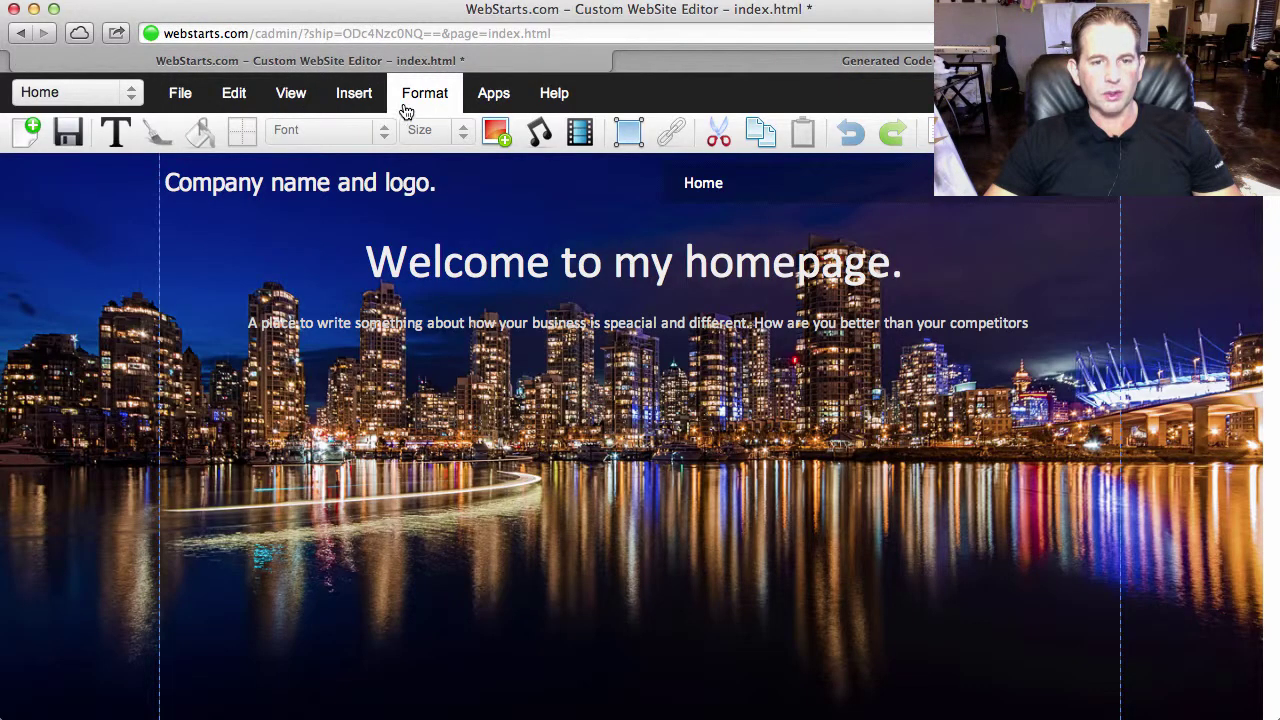
Attempt to insert an HTML Code block and dismiss the upgrade alert
{"action": "left_click", "coordinate": [372, 105]}
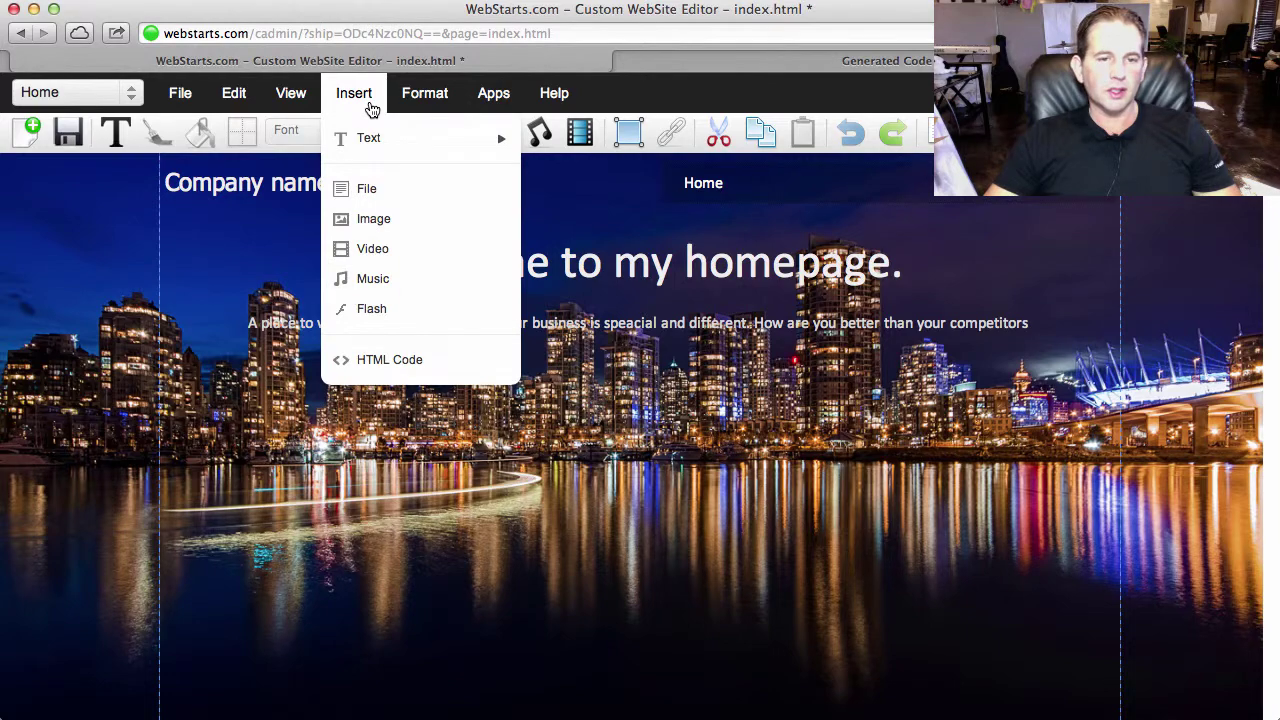
{"action": "left_click", "coordinate": [383, 359]}
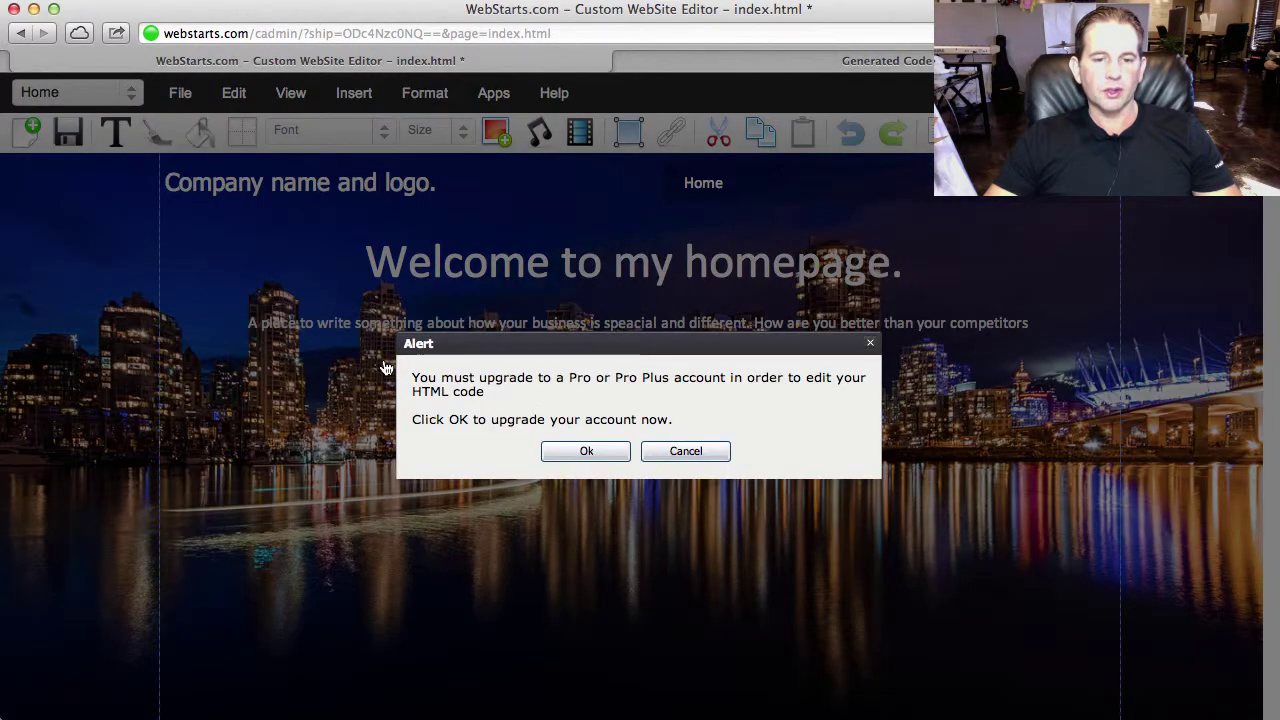
{"action": "left_click", "coordinate": [686, 451]}
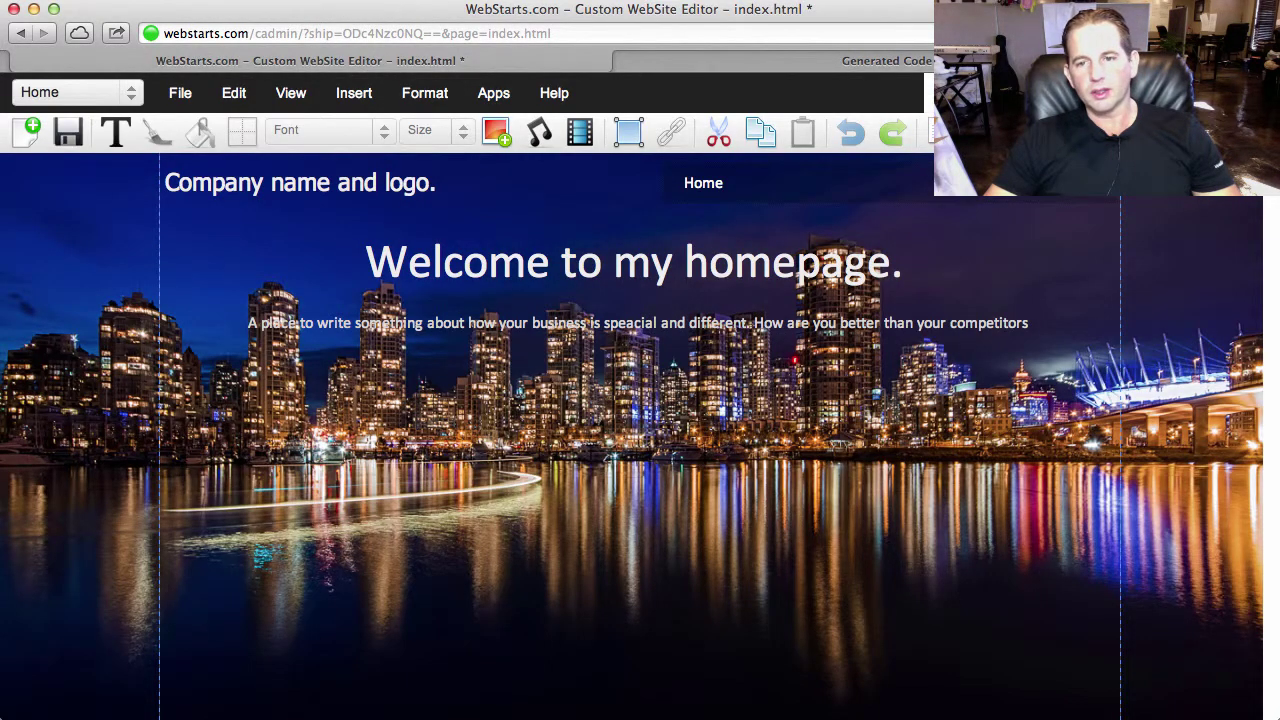
From Manage Sites on the dashboard, open the Developer Hosting site in the editor
{"action": "left_click", "coordinate": [790, 121]}
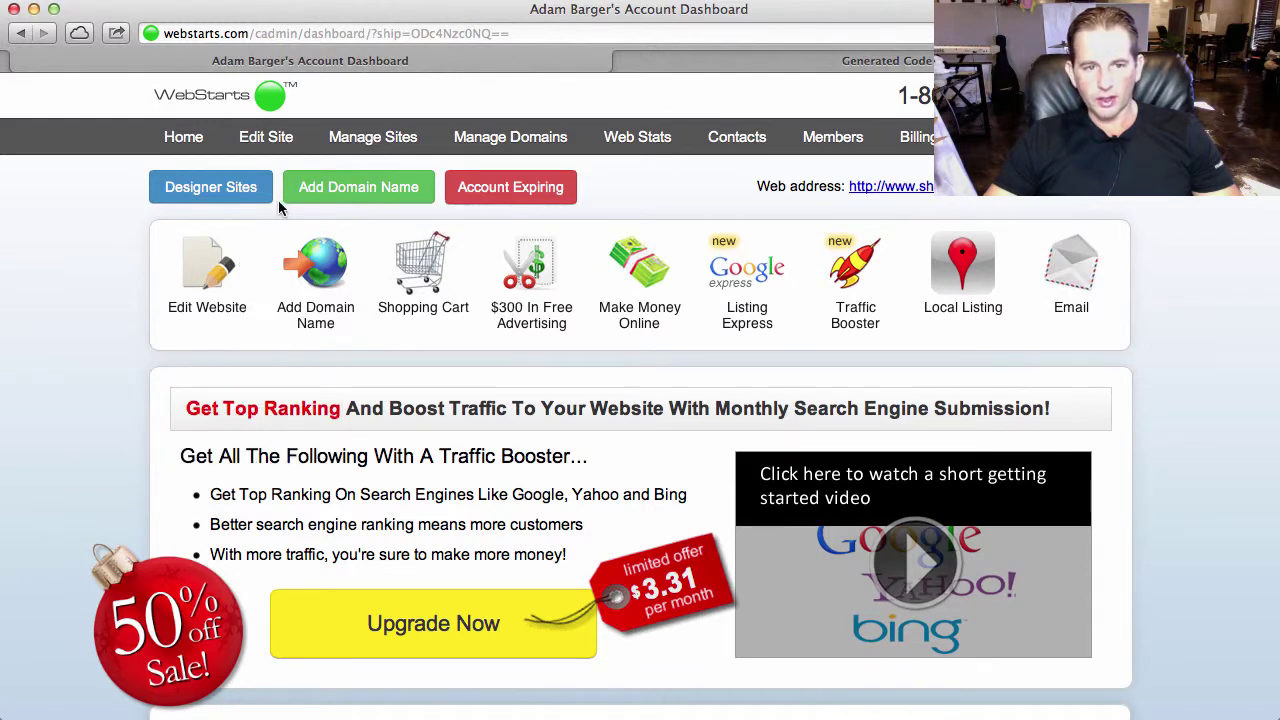
{"action": "left_click", "coordinate": [369, 146]}
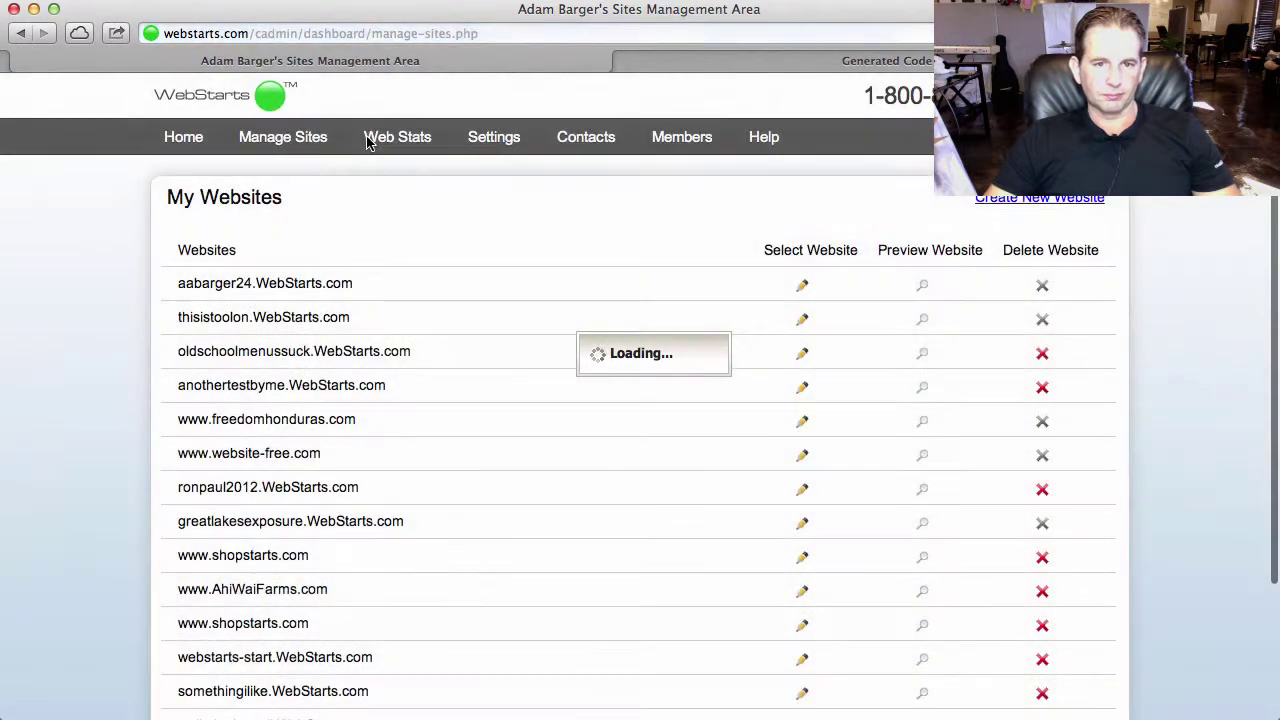
{"action": "left_click", "coordinate": [801, 288]}
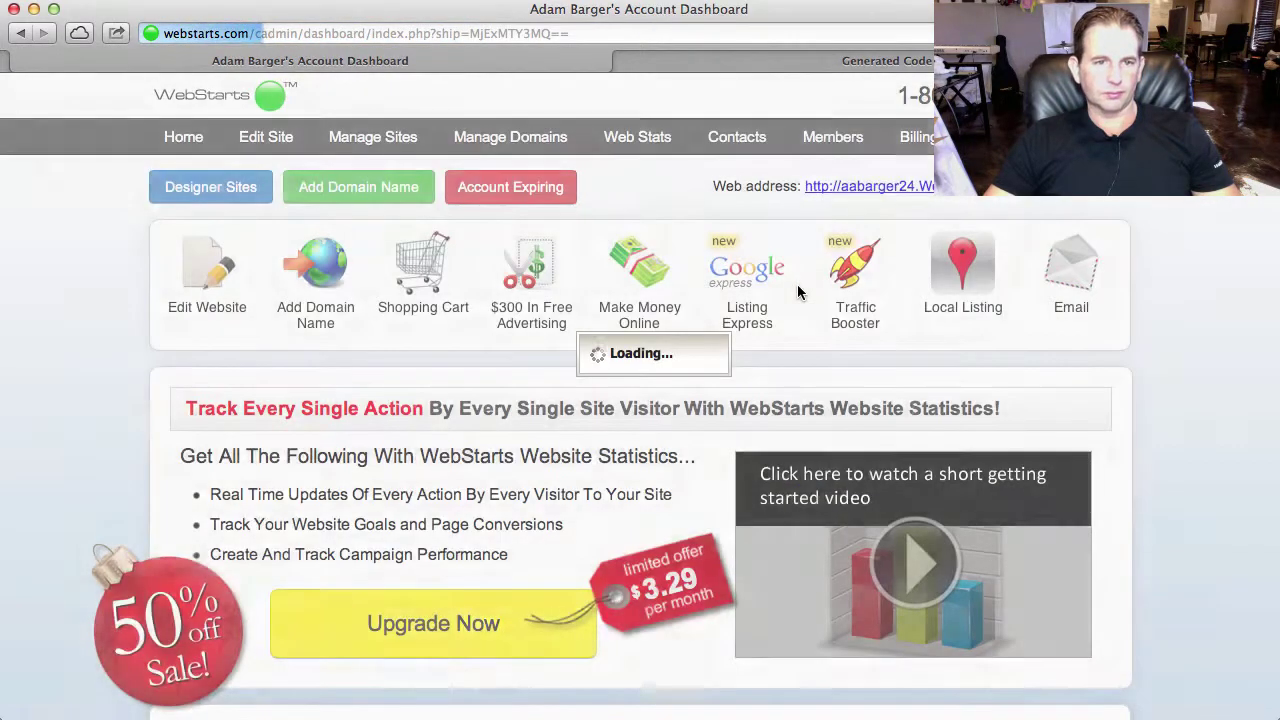
{"action": "left_click", "coordinate": [265, 143]}
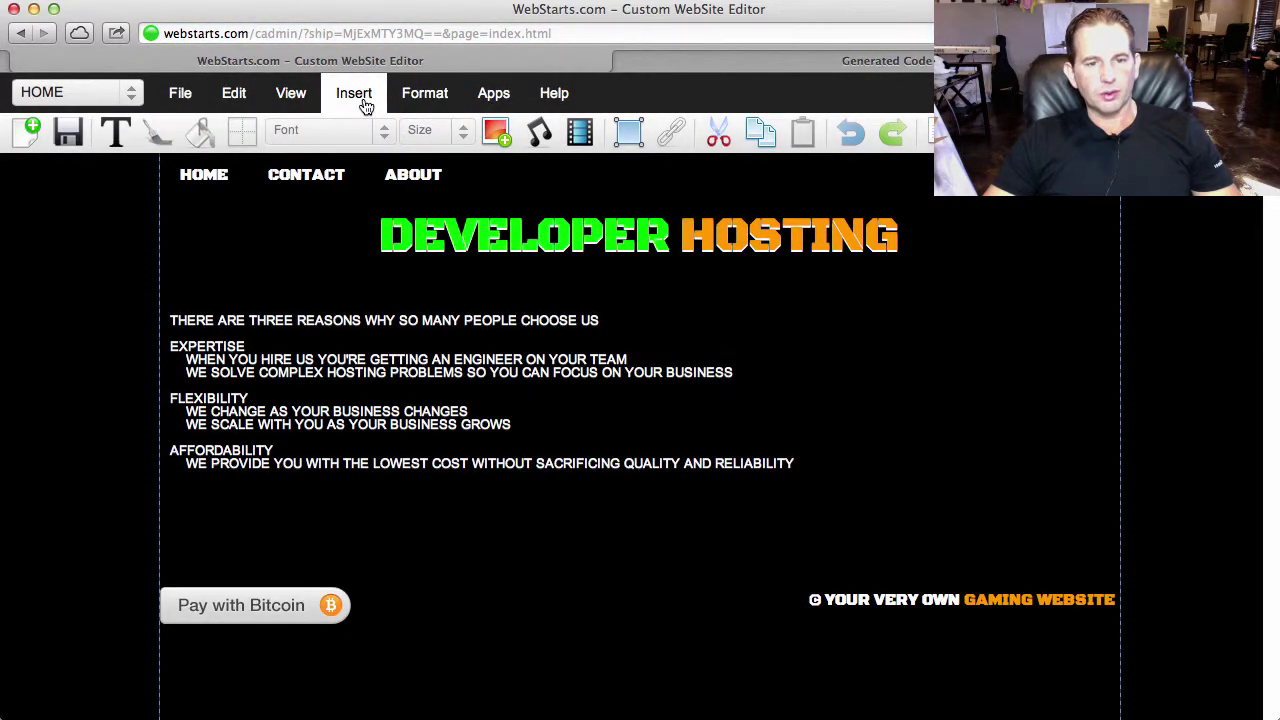
Insert an HTML Code block containing the pasted PayPal donate button code
{"action": "left_click", "coordinate": [360, 100]}
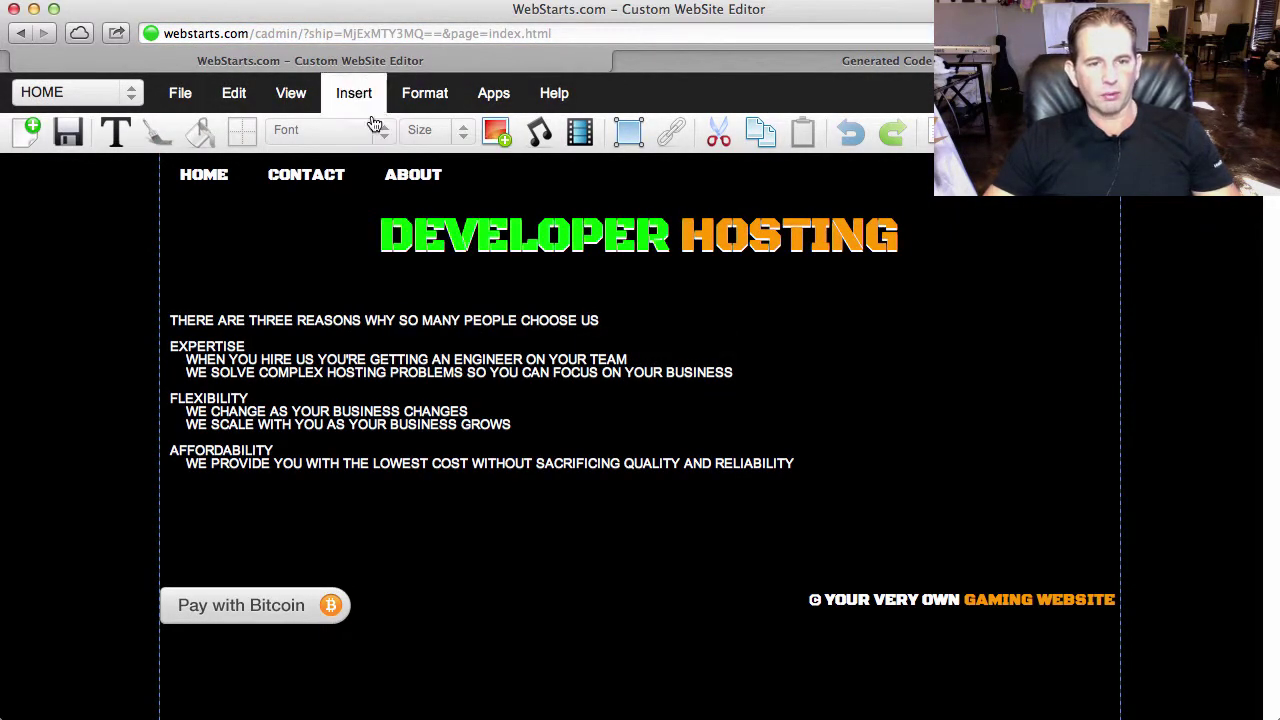
{"action": "left_click", "coordinate": [360, 100]}
{"action": "left_click", "coordinate": [406, 366]}
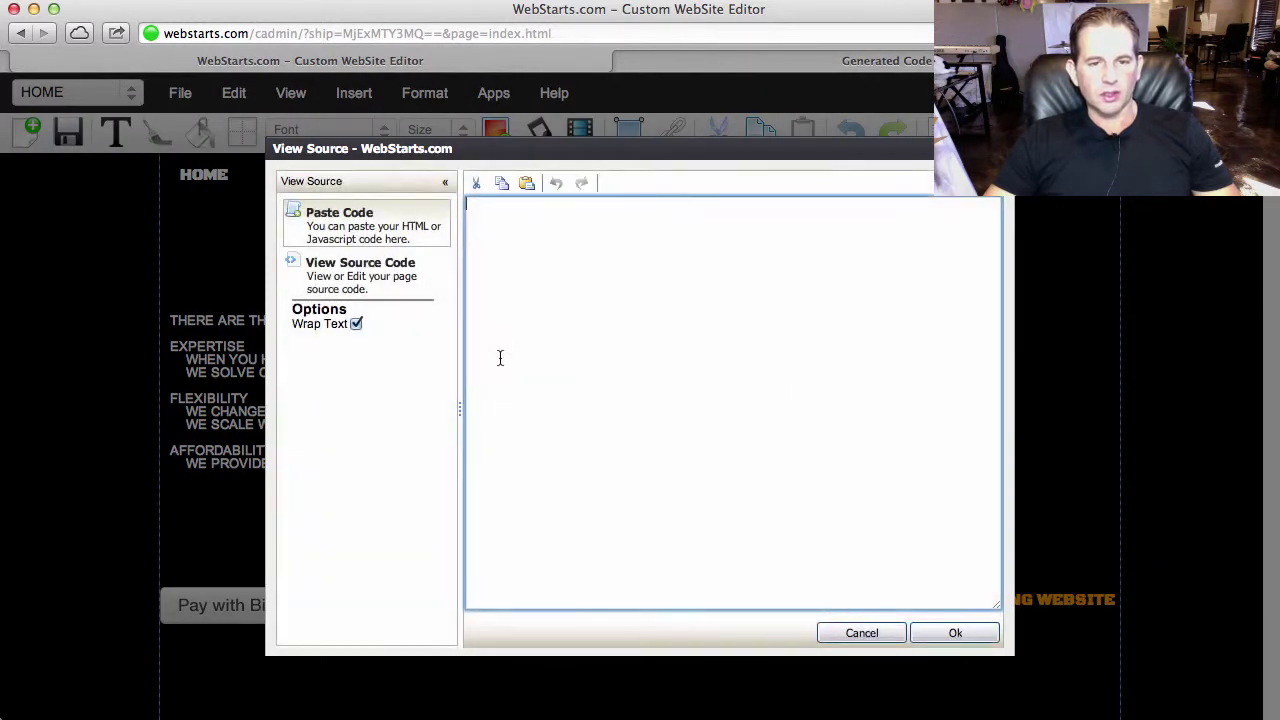
{"action": "right_click", "coordinate": [501, 357]}
{"action": "left_click", "coordinate": [525, 405]}
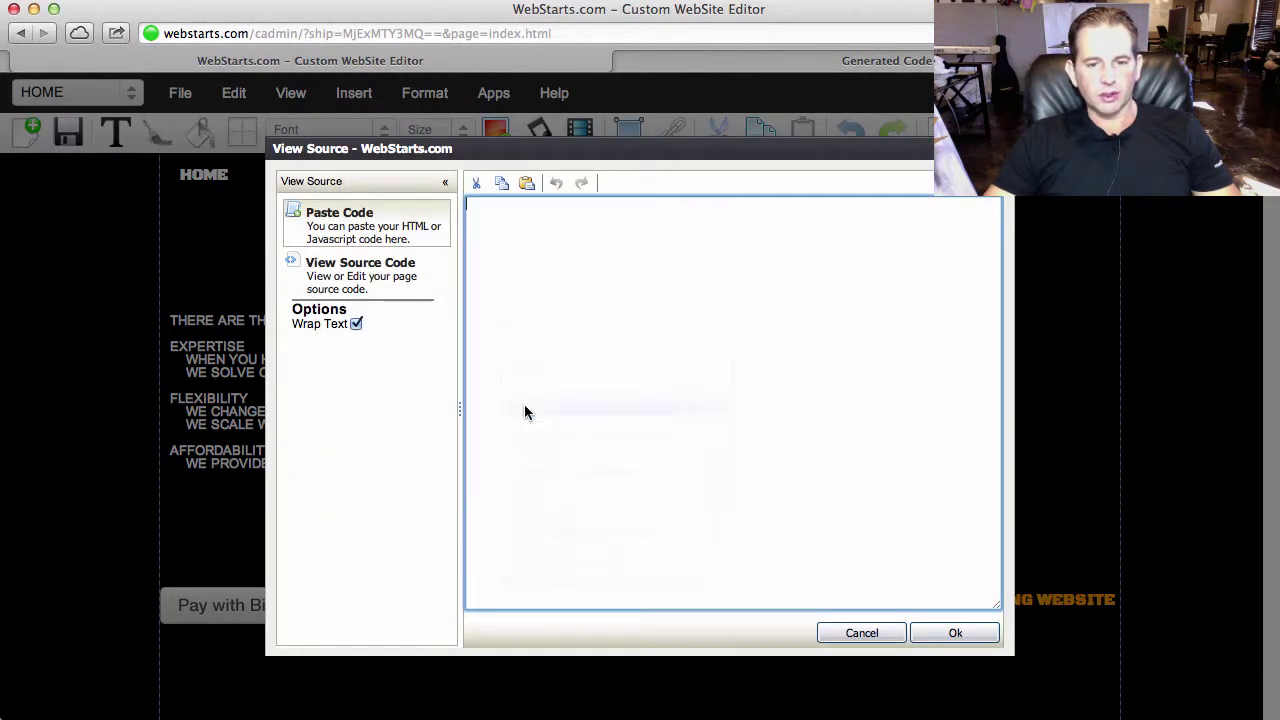
{"action": "left_click", "coordinate": [952, 632]}
Drag the Donate element beside Pay with Bitcoin and shrink its box to fit
{"action": "left_click_drag", "start_coordinate": [430, 329], "coordinate": [666, 687]}
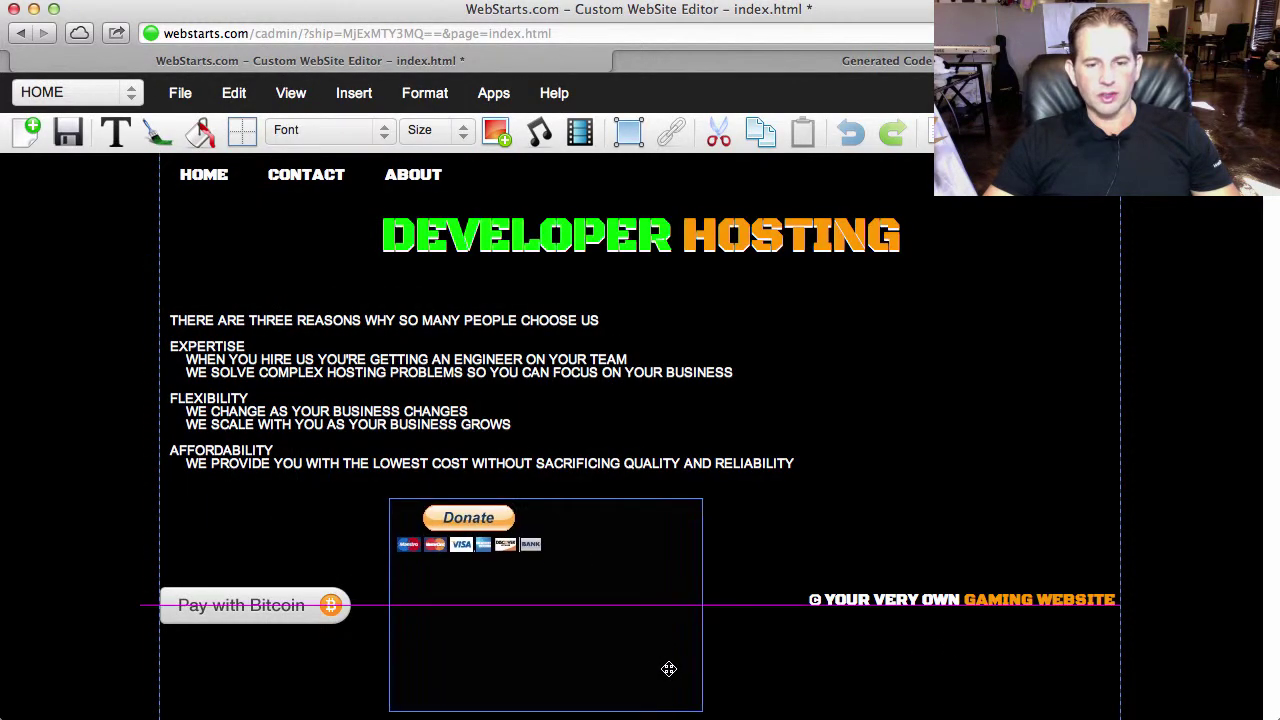
{"action": "left_click_drag", "start_coordinate": [600, 529], "coordinate": [601, 607]}
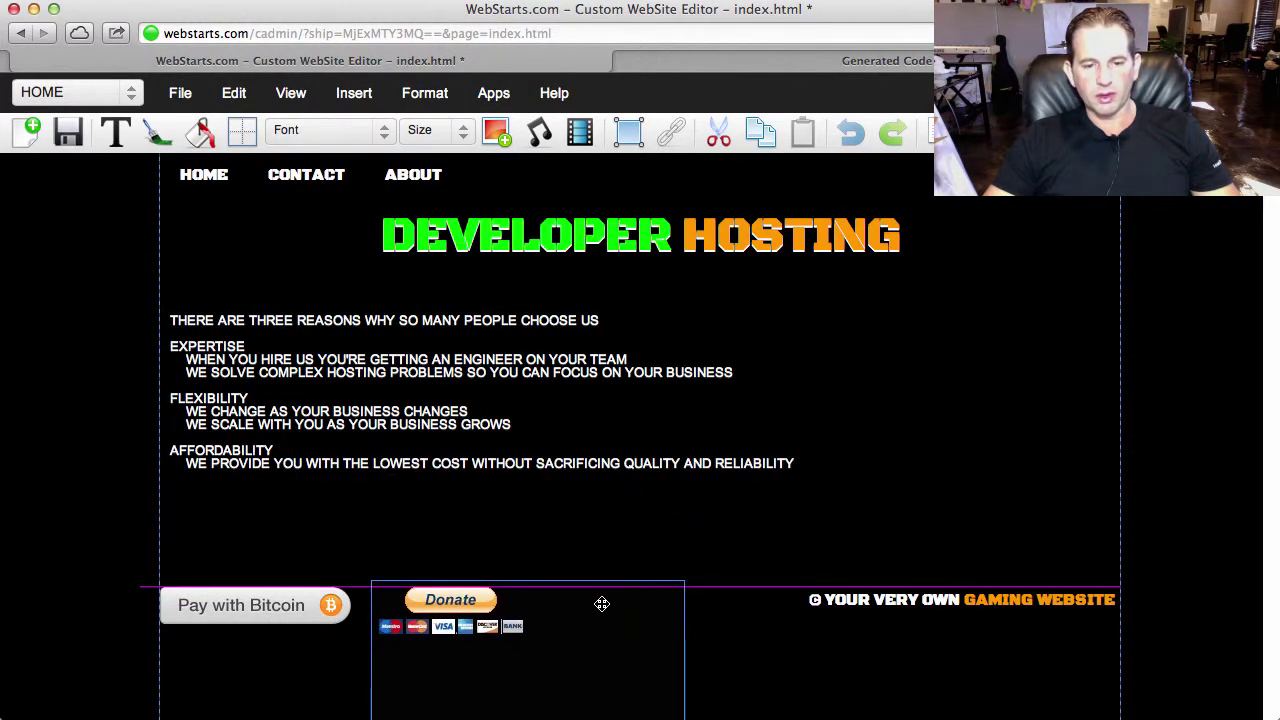
{"action": "scroll", "coordinate": [640, 521], "scroll_direction": "down", "scroll_amount": 3}
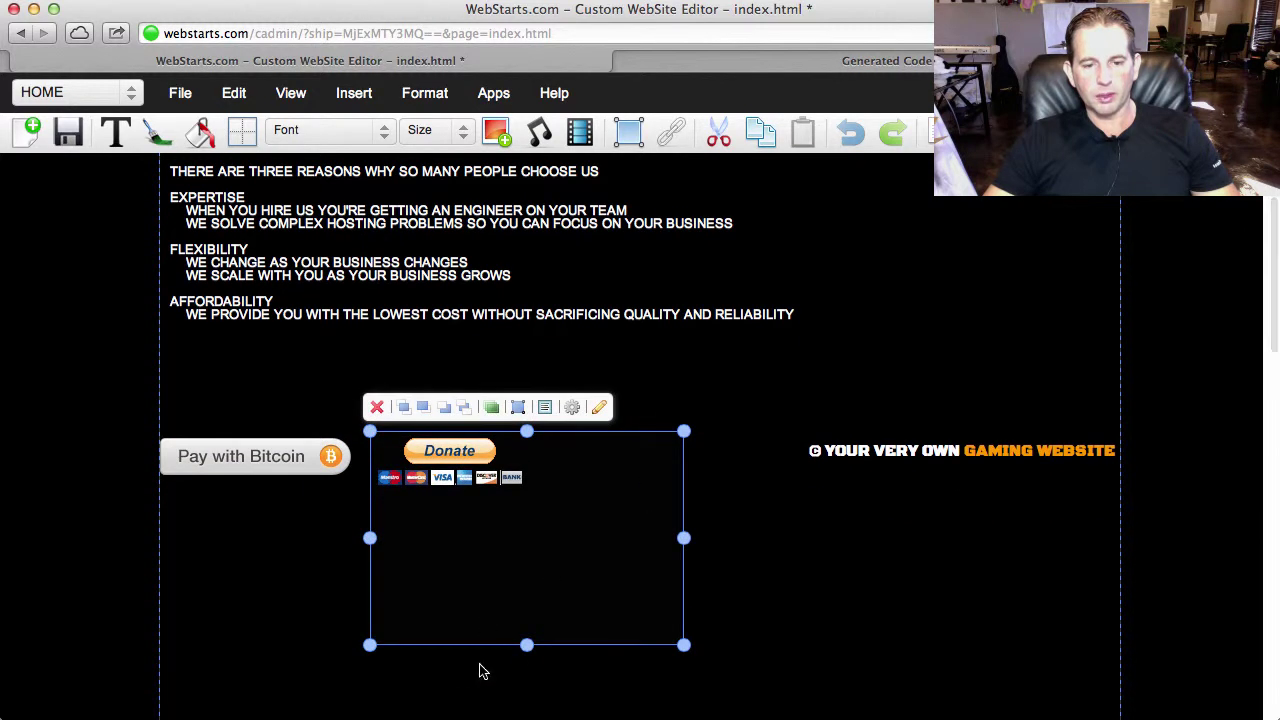
{"action": "left_click_drag", "start_coordinate": [527, 646], "coordinate": [527, 501]}
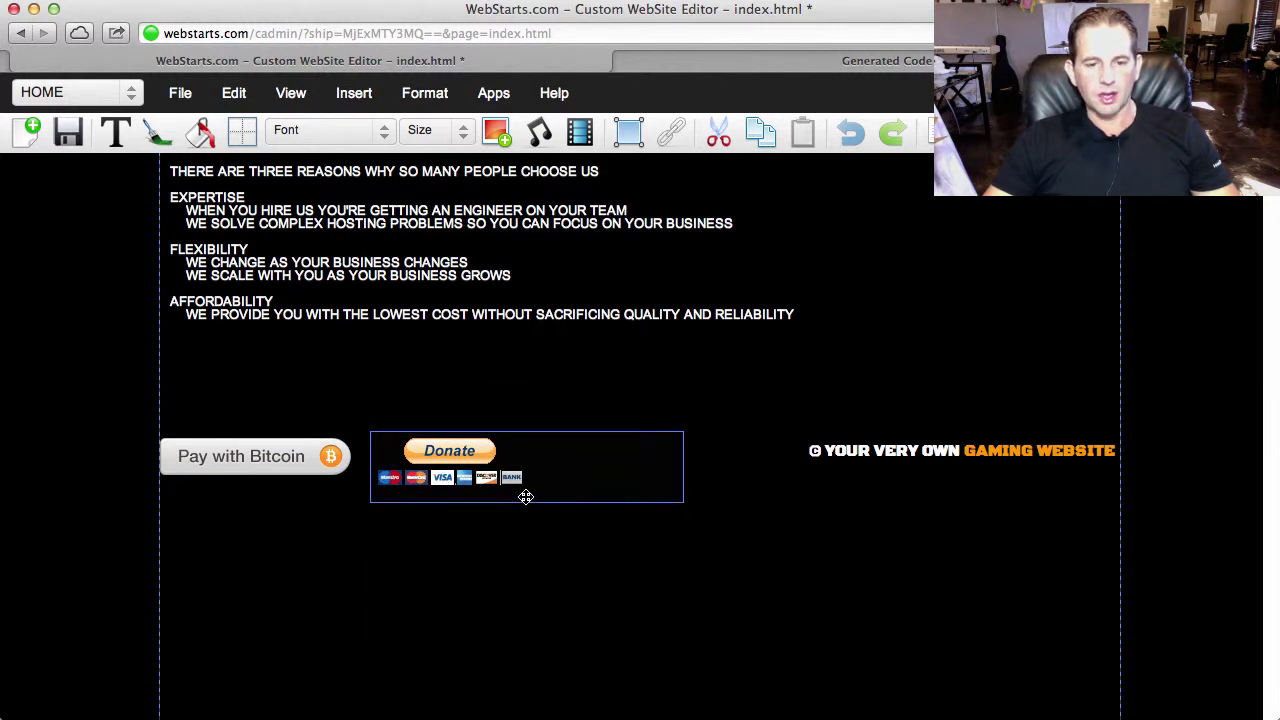